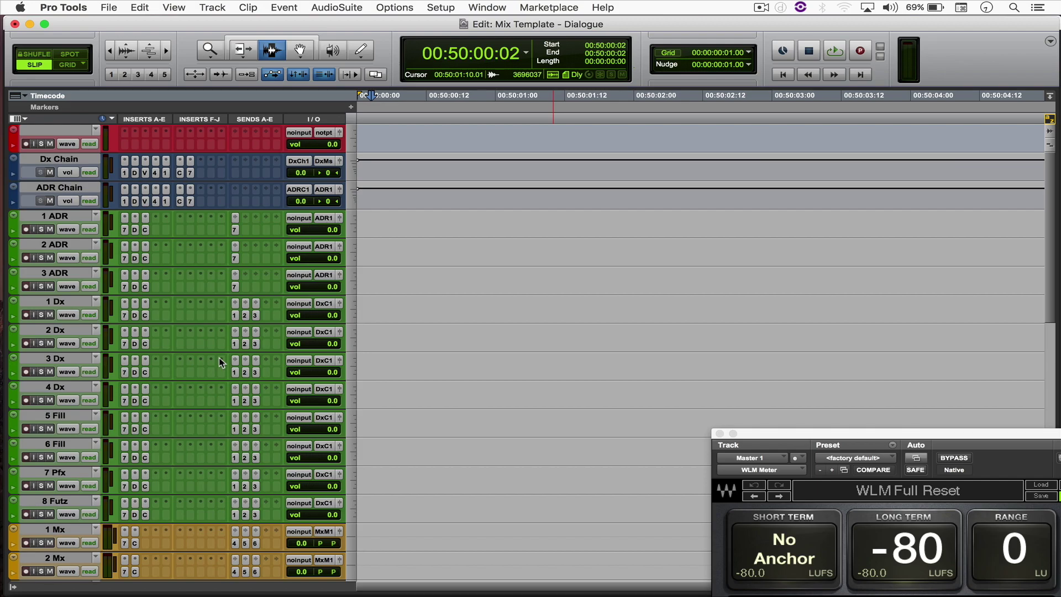
Delete every existing template track and create eight new mono audio tracks, Audio 1–8.
left_click(55, 215, "alt")
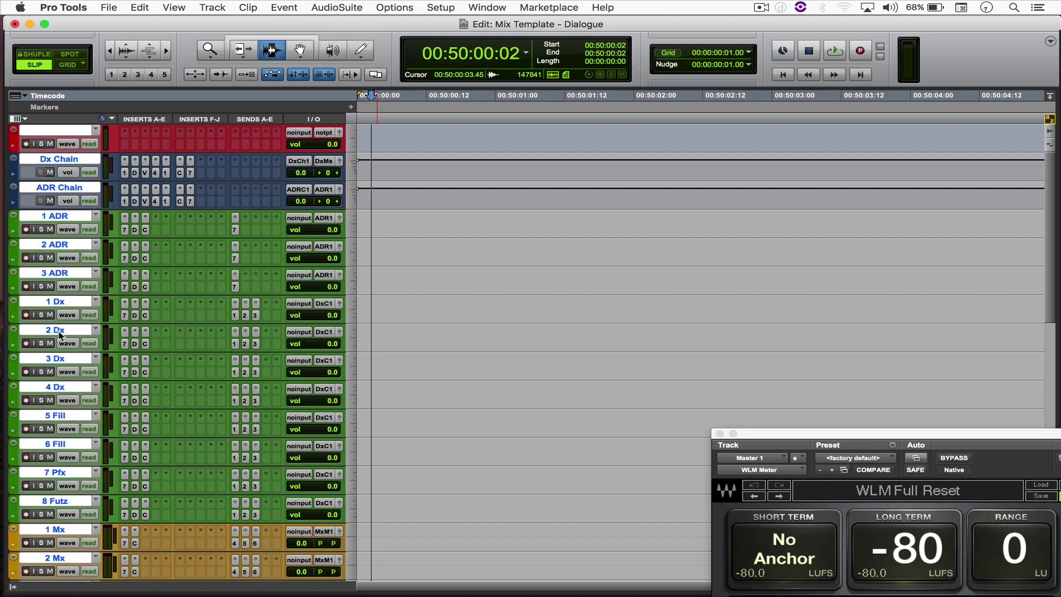
right_click(60, 334)
left_click(137, 482)
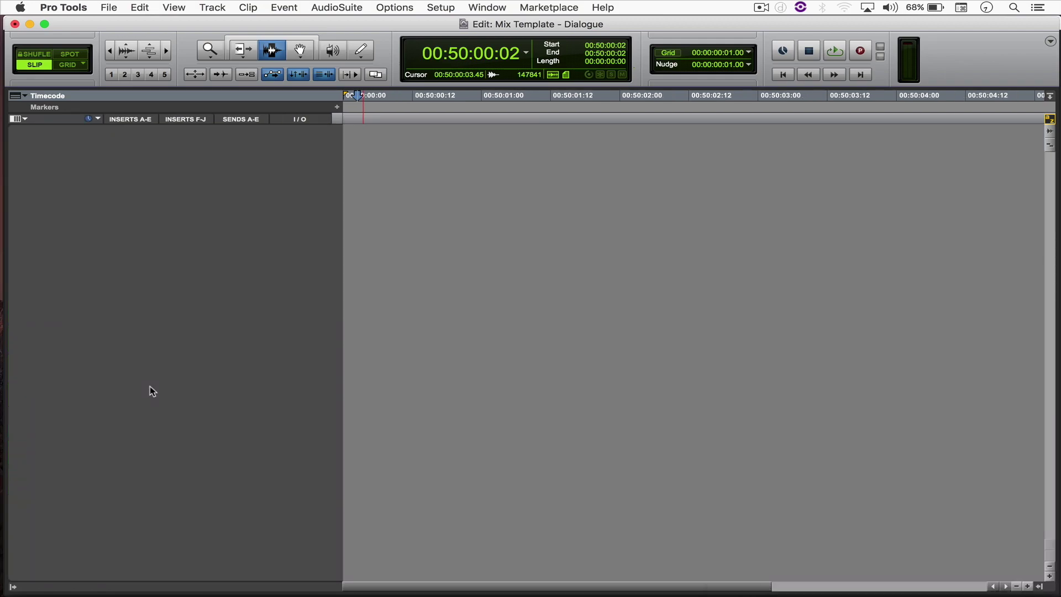
key("super+shift+n")
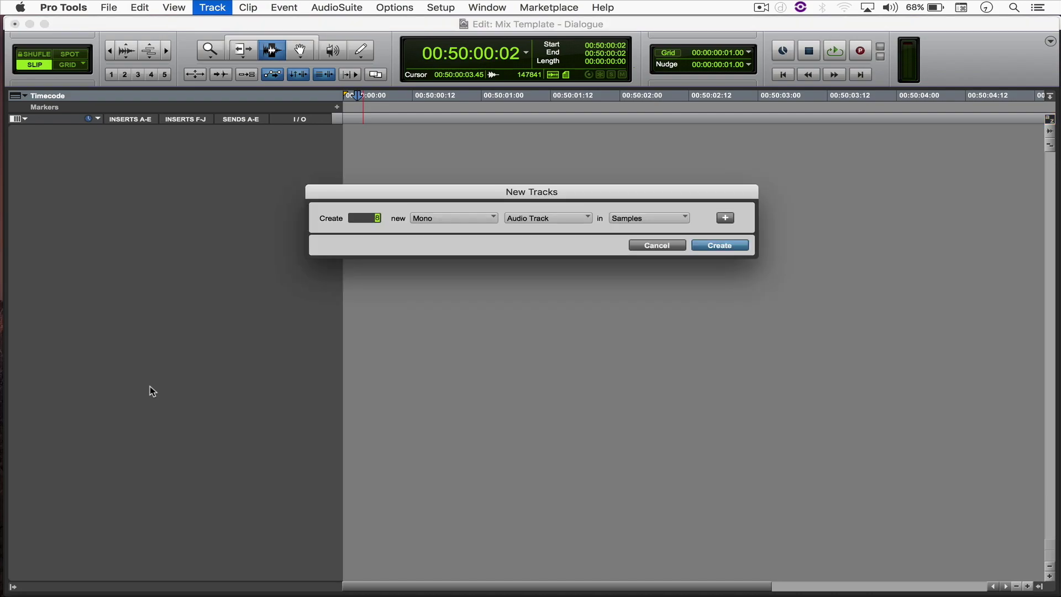
key("Return")
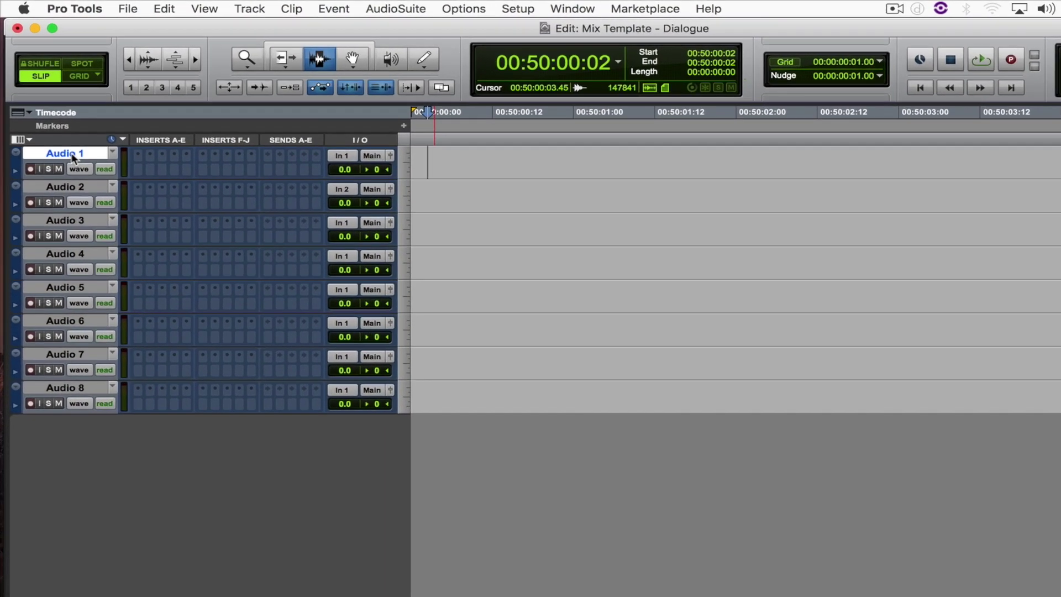
Rename Audio 1–4 to 1 Dx, 2 Dx, 3 Dx and 4 Dx.
double_click(61, 130)
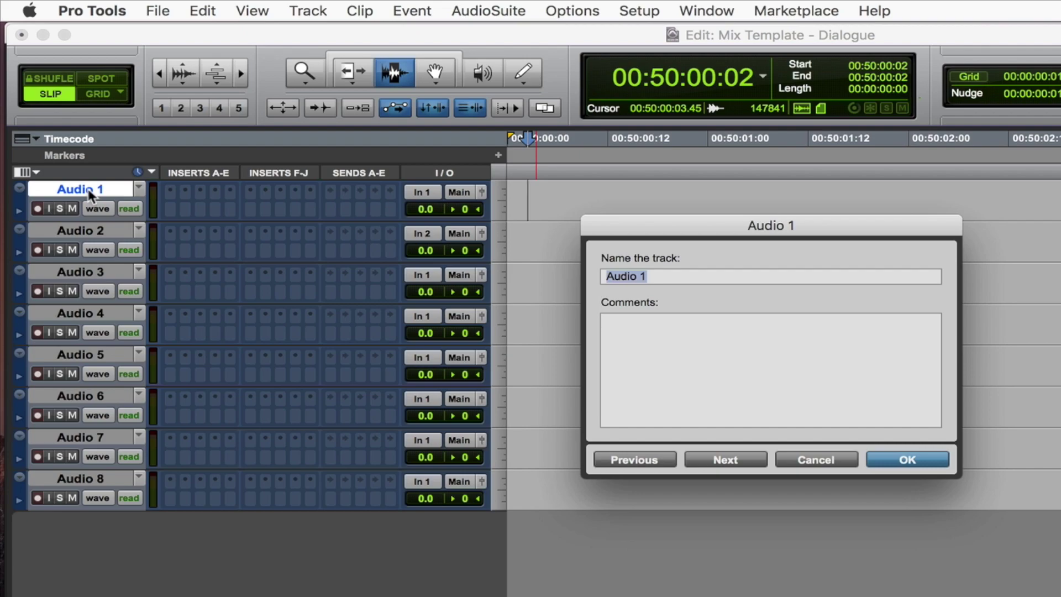
type("1 Dx")
key("super+Right")
type("2 Dx")
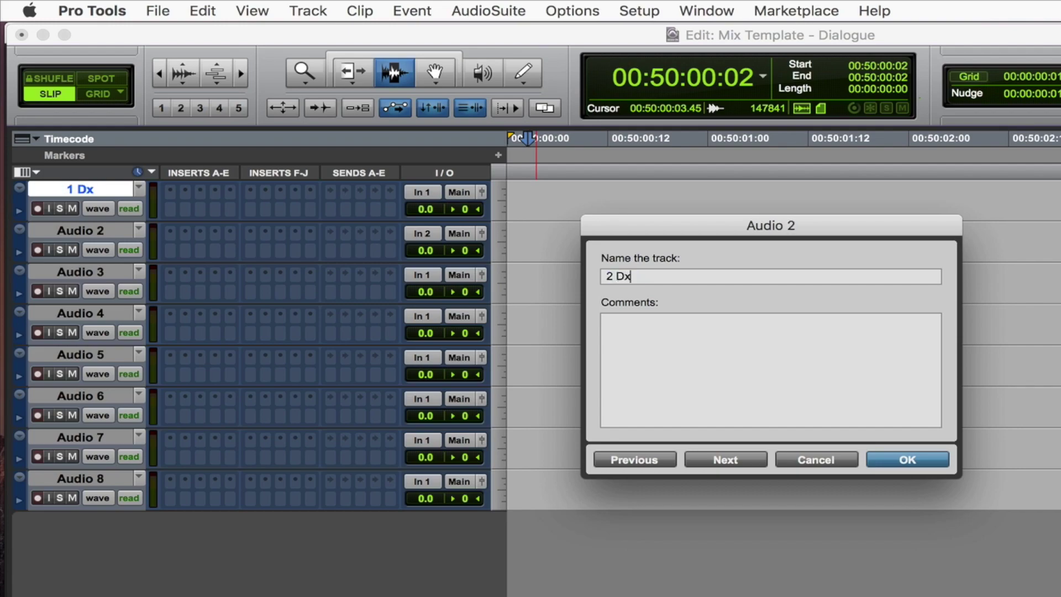
key("super+Right")
type("3 Dx")
key("super+Right")
type("4 ")
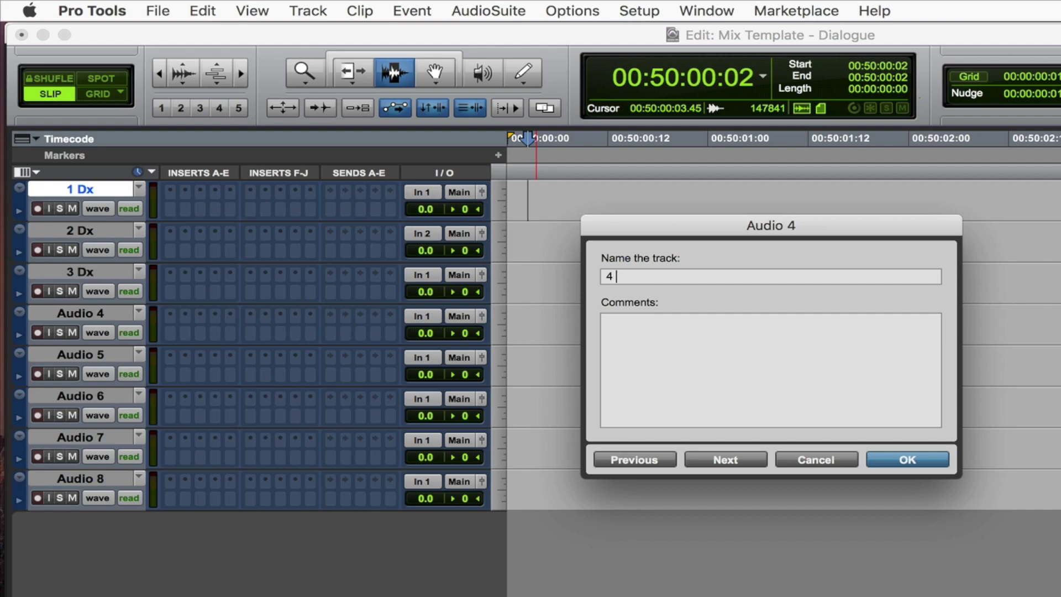
type("Dx")
key("super+Right")
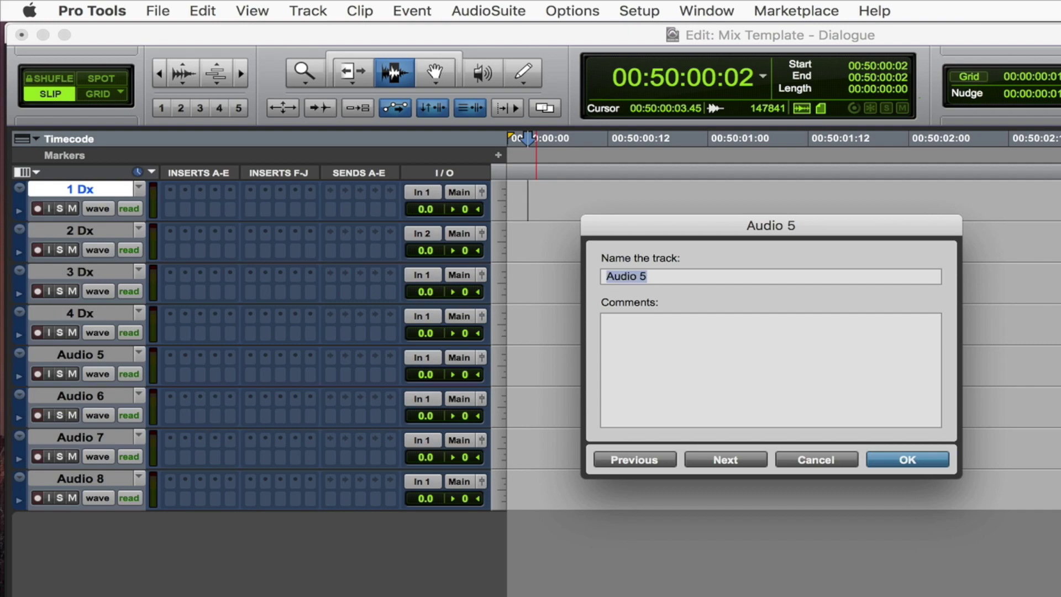
Rename tracks 5–7 to 5 Futz, 6 Fill and 7 Fill, and enter 8 Pfx for track 8.
type("5 Futz")
key("super+Right")
type("6")
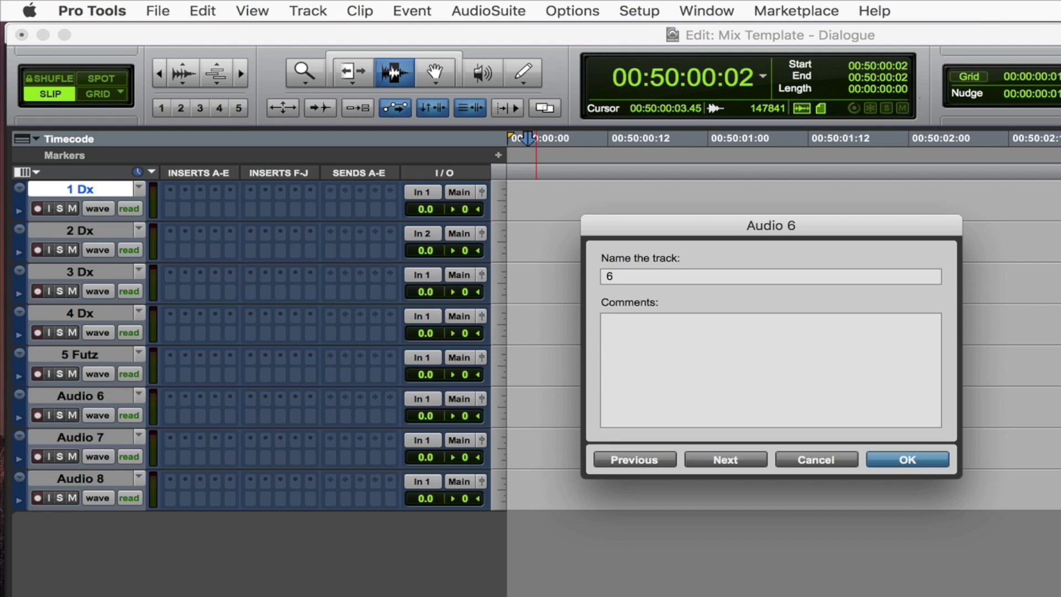
type(" Fi")
key("super+Right")
type("7 Fill")
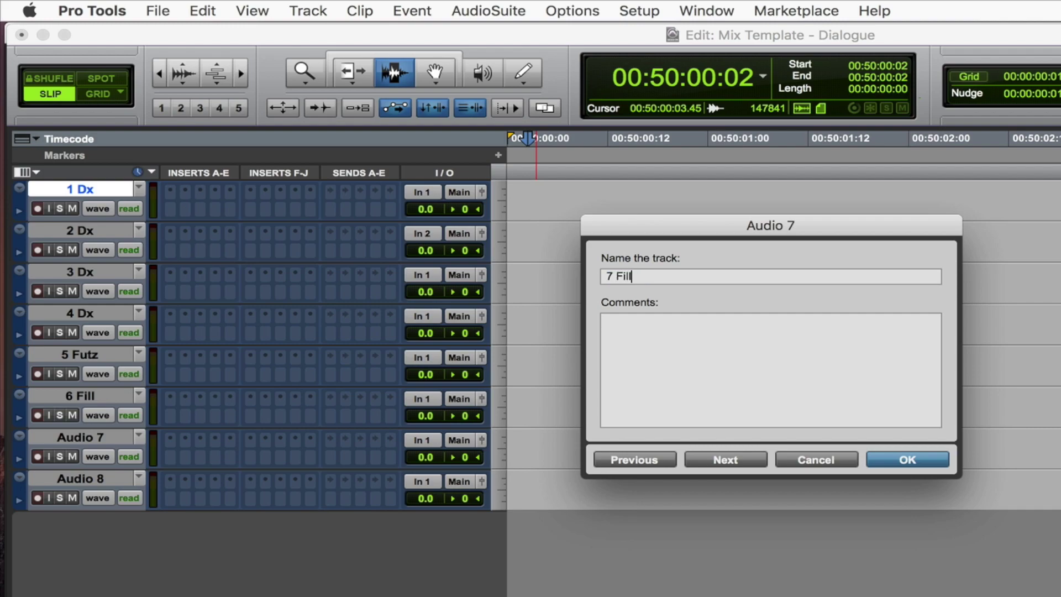
key("super+Right")
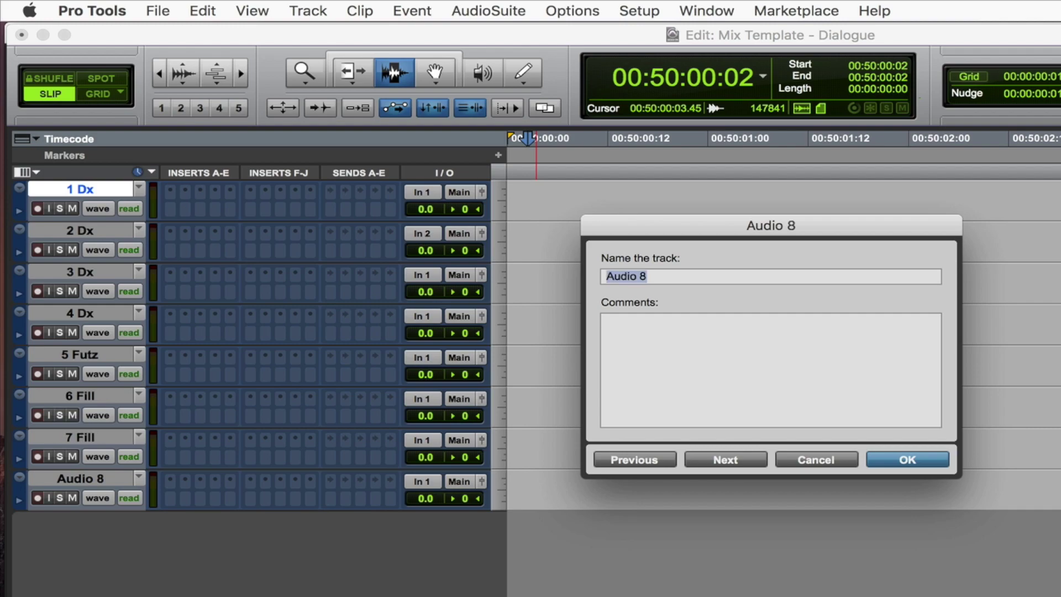
type("8")
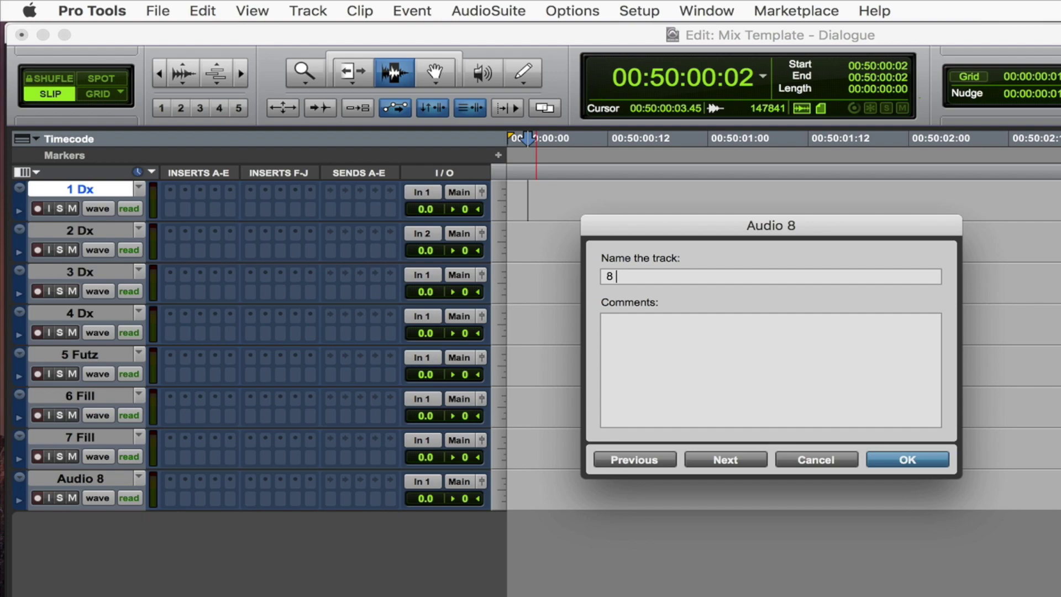
type(" Pfx")
Confirm the 8 Pfx name, set every track's input to no input, and select all eight tracks.
key("Return")
left_click(423, 193)
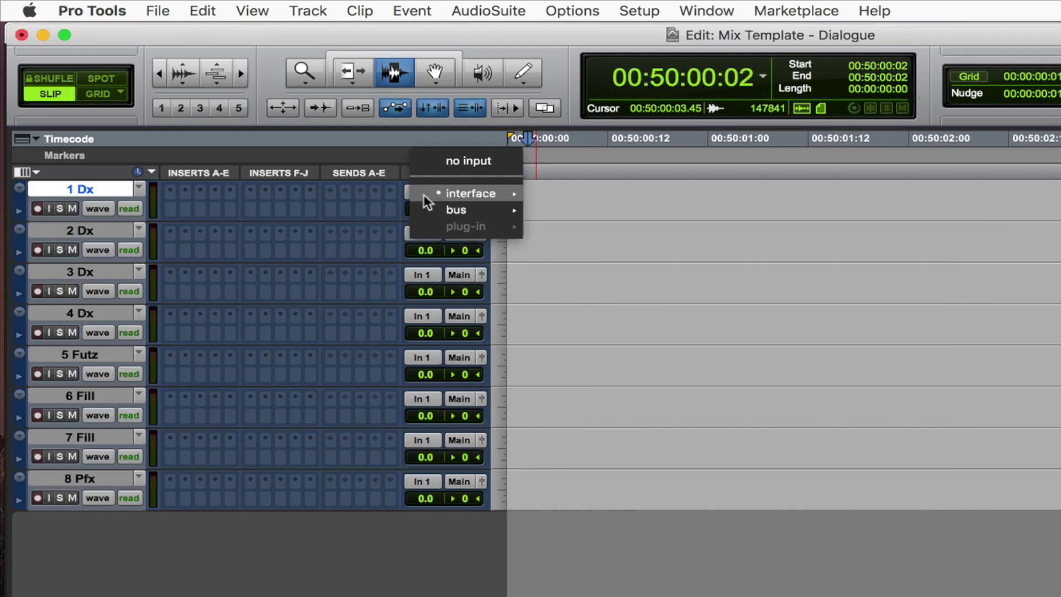
left_click(439, 164)
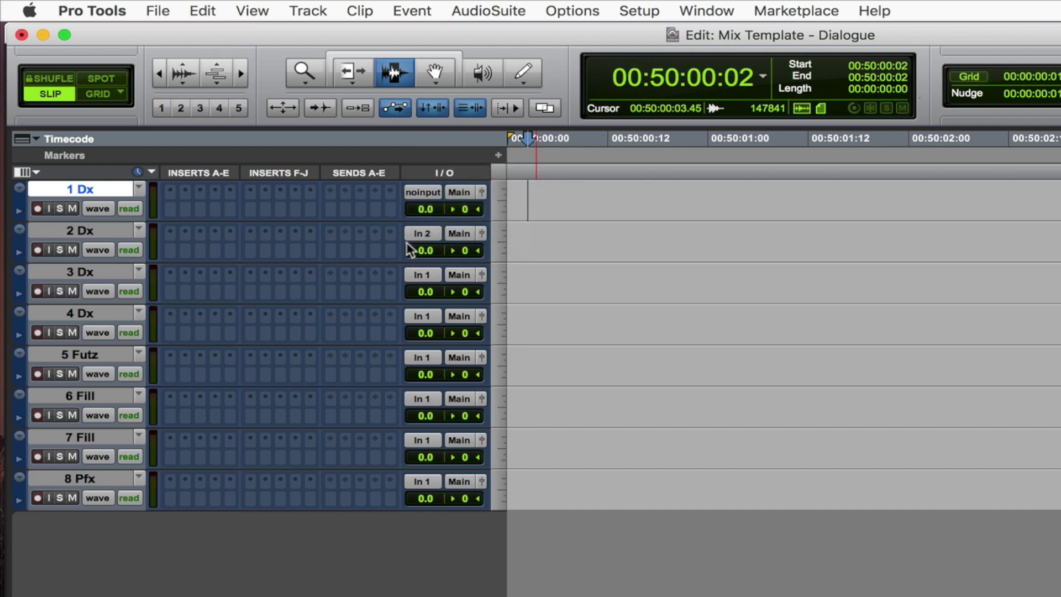
left_click(428, 236)
left_click(442, 202, "alt")
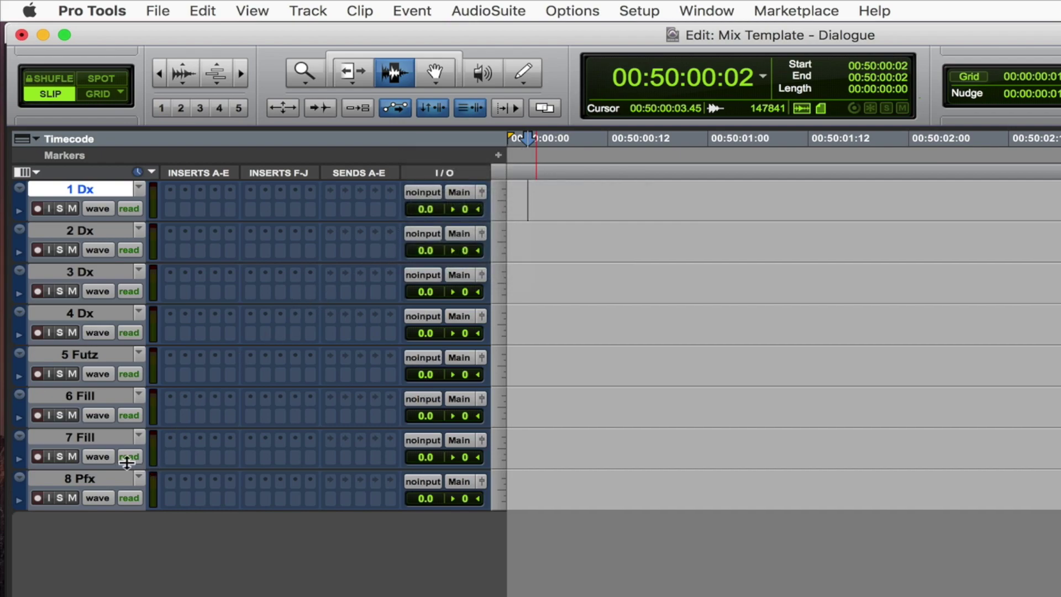
left_click(104, 479, "shift")
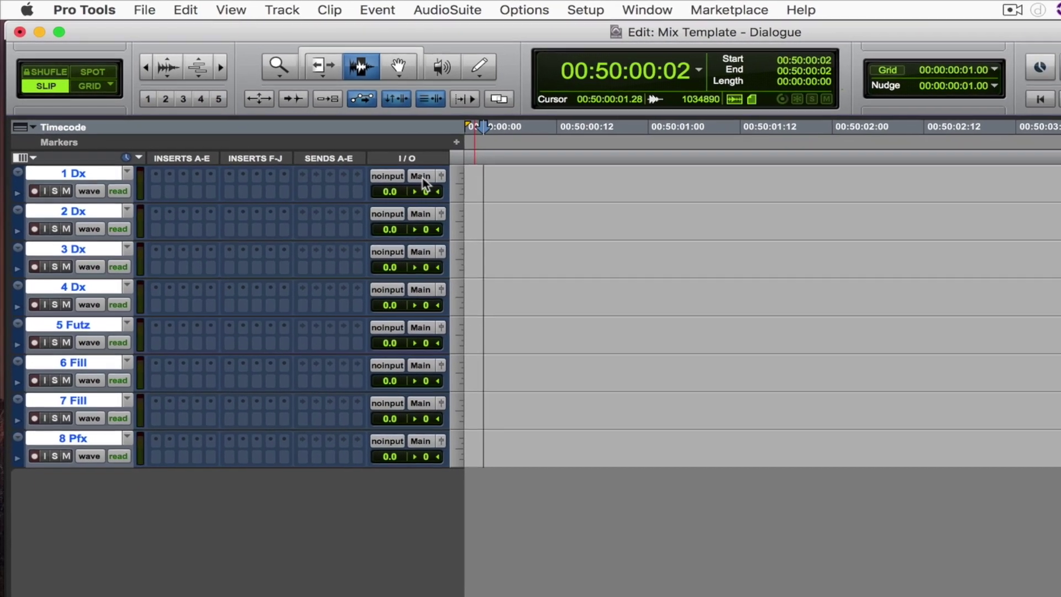
Route all eight tracks' outputs to a new mono aux named Dx Chain, moved to the top.
left_click(467, 192)
left_click(459, 225)
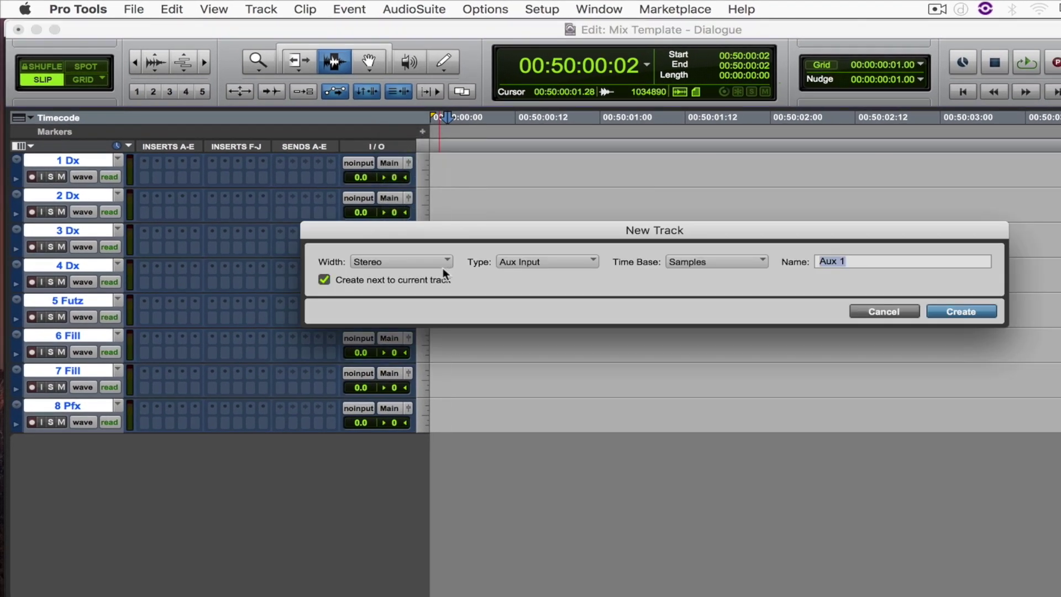
left_click(434, 268)
left_click(423, 251)
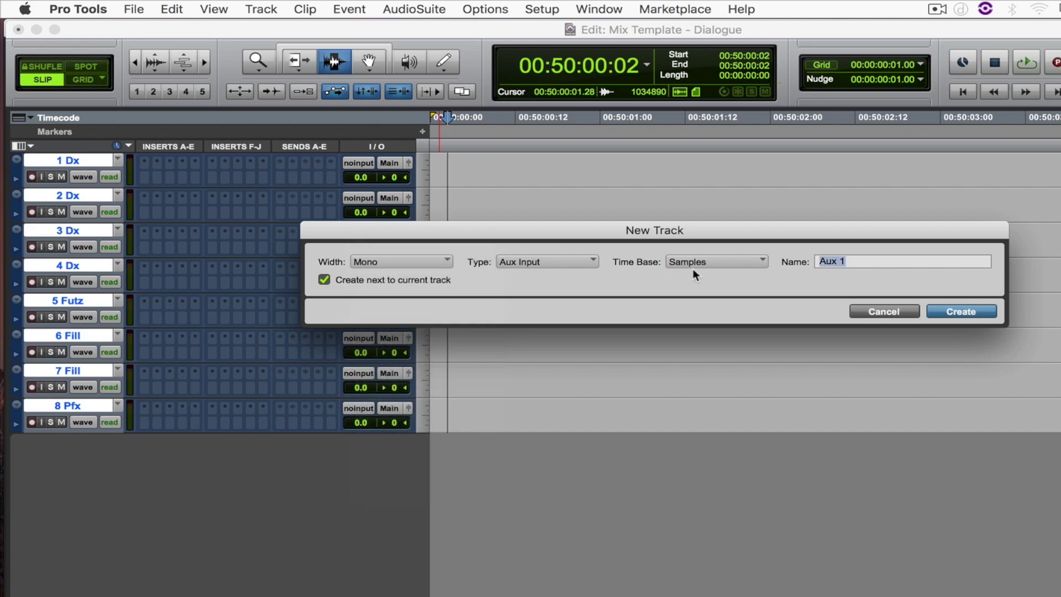
type("Dx Chain")
key("Return")
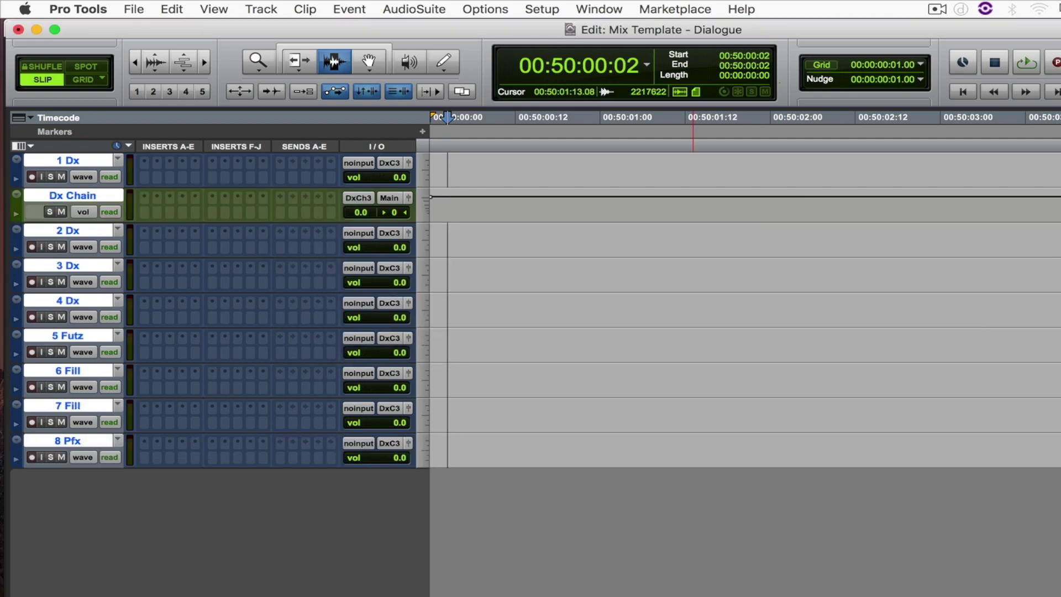
left_click(66, 193)
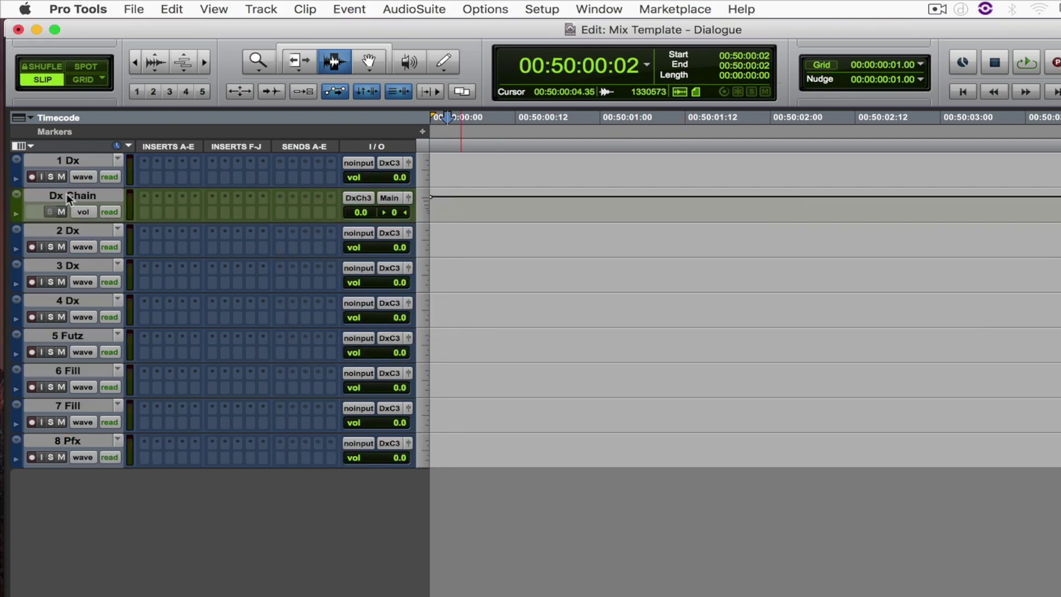
left_click_drag(66, 193, 68, 165)
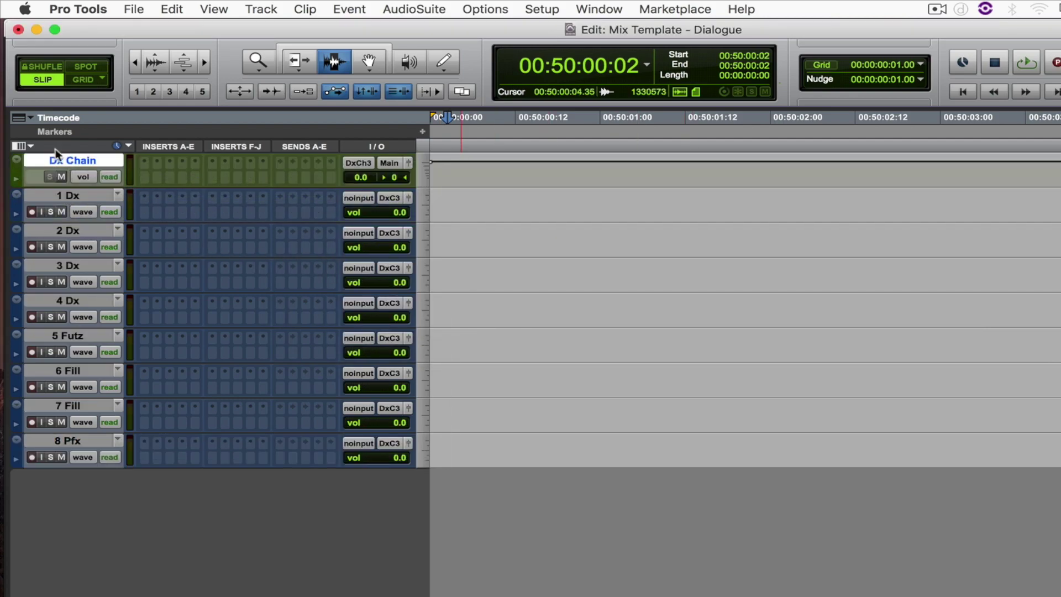
Send Dx Chain's output to a new stereo aux named Dx Master, placed below 8 Pfx.
left_click(391, 162)
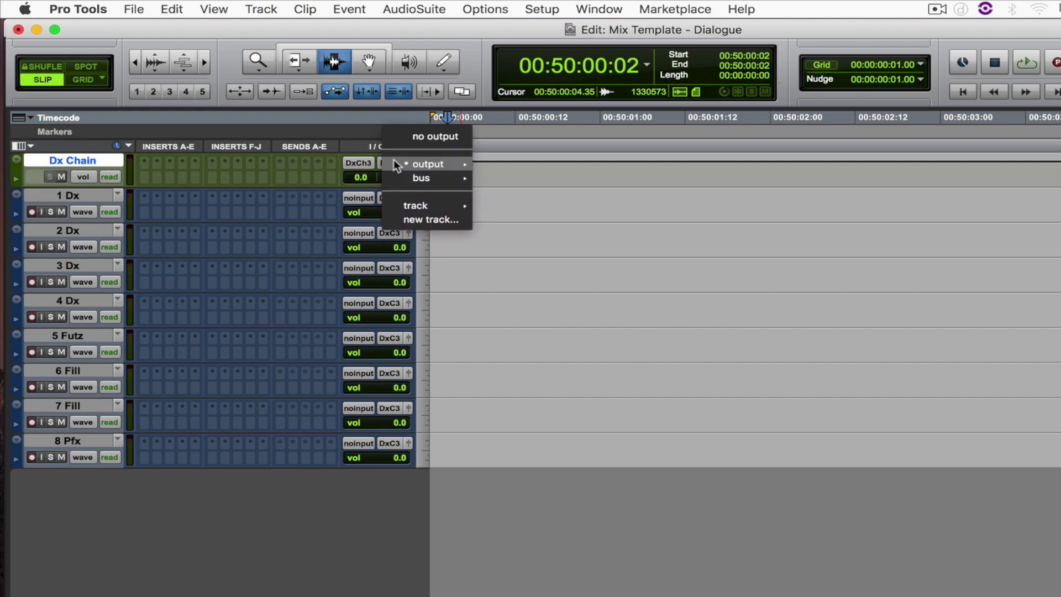
left_click(436, 215)
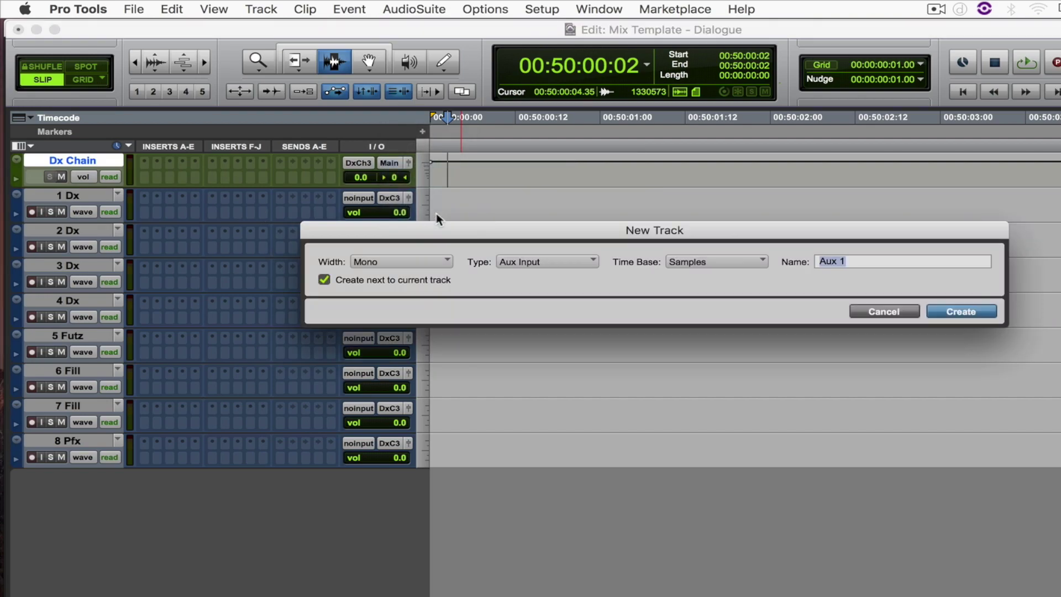
key("super+Right")
type("Dx Master")
key("Return")
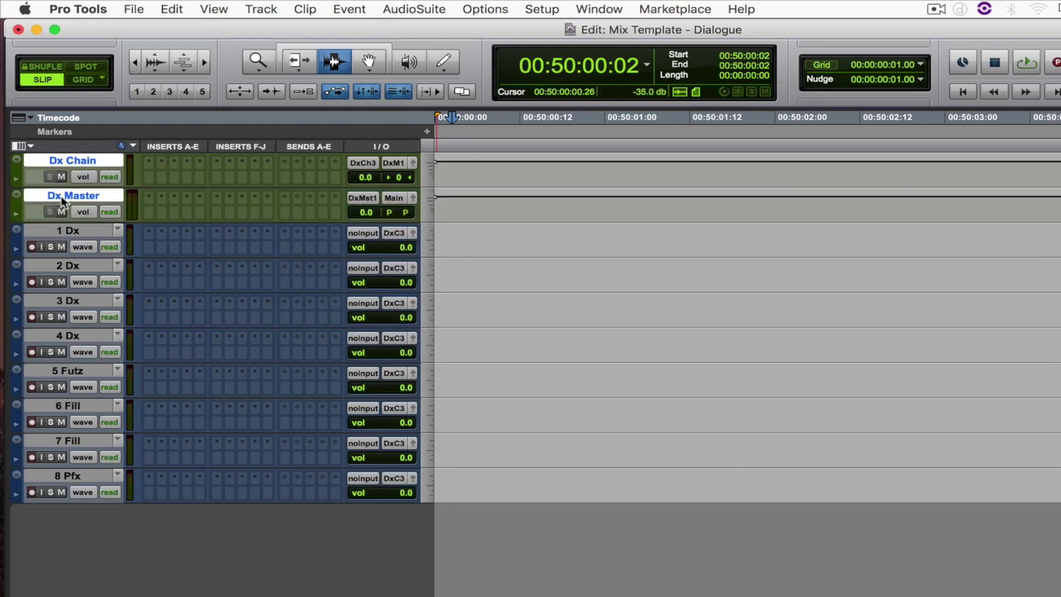
left_click_drag(61, 200, 42, 502)
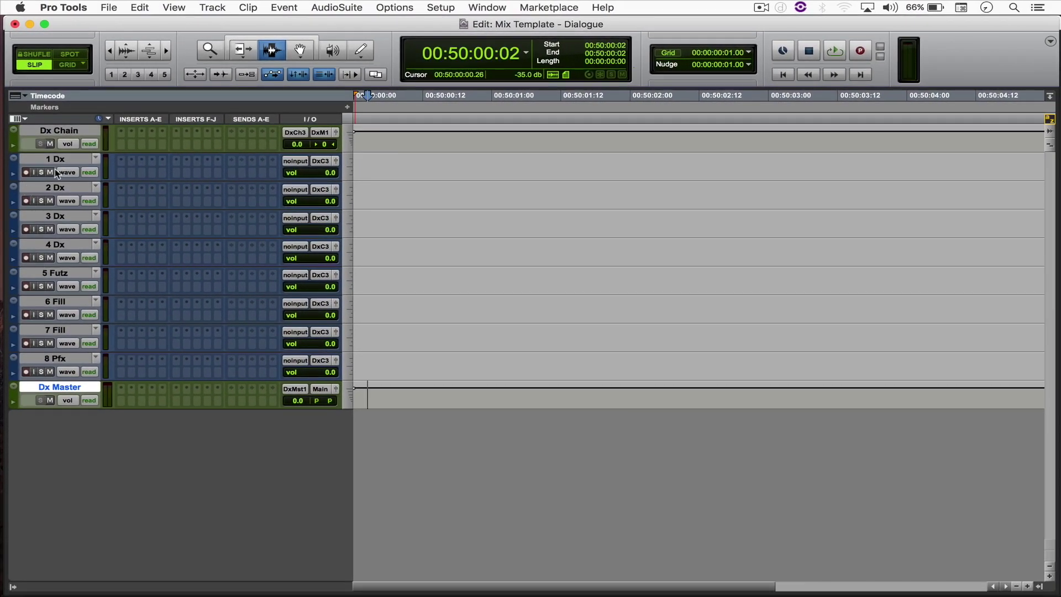
Colour tracks 1 Dx through 8 Pfx green, Dx Chain dark blue and Dx Master red.
left_click(55, 159)
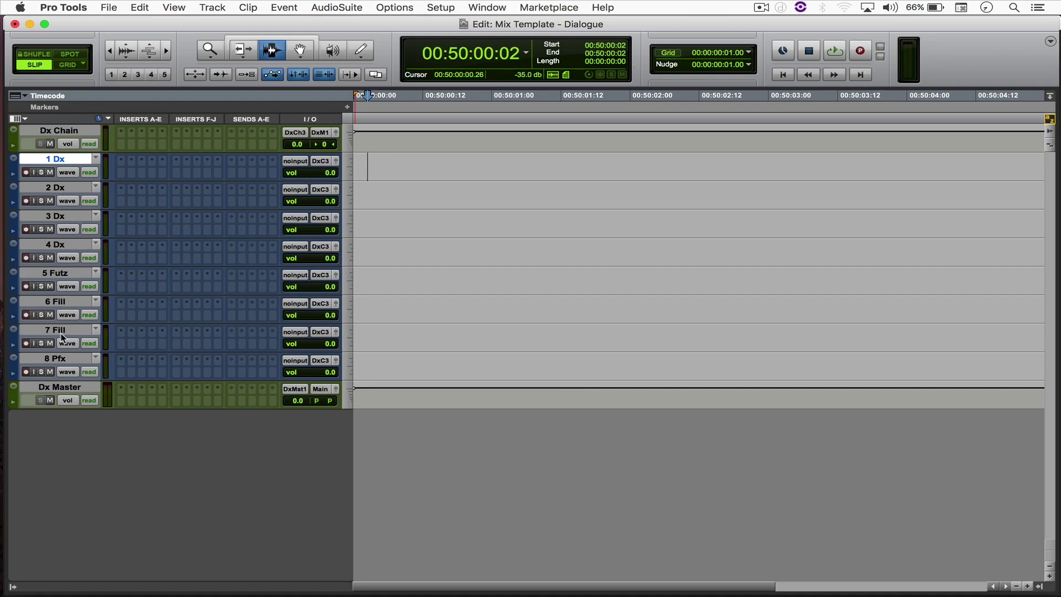
left_click(63, 358, "shift")
double_click(12, 283)
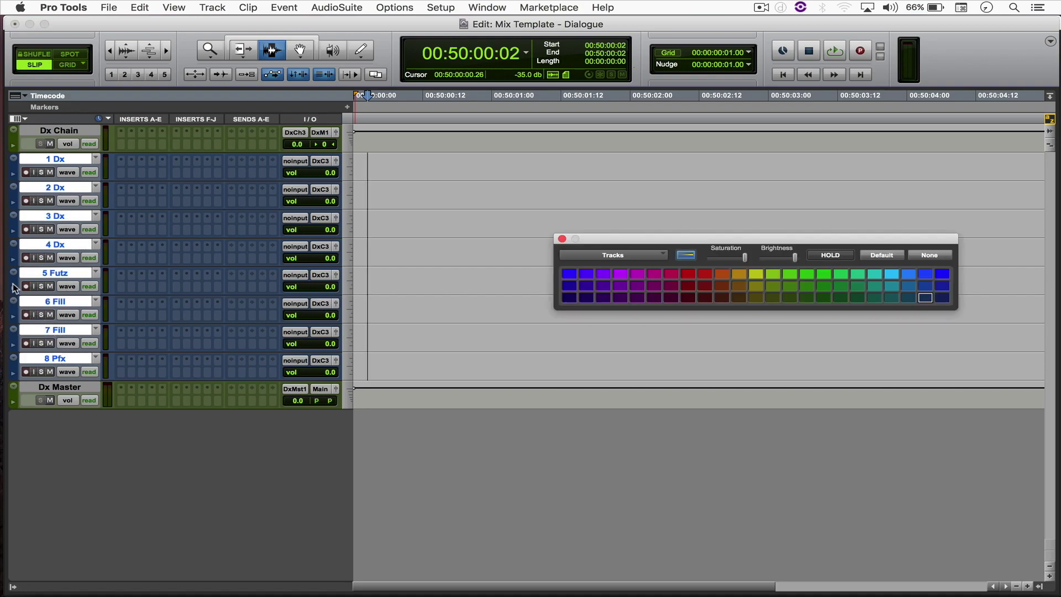
left_click(822, 275)
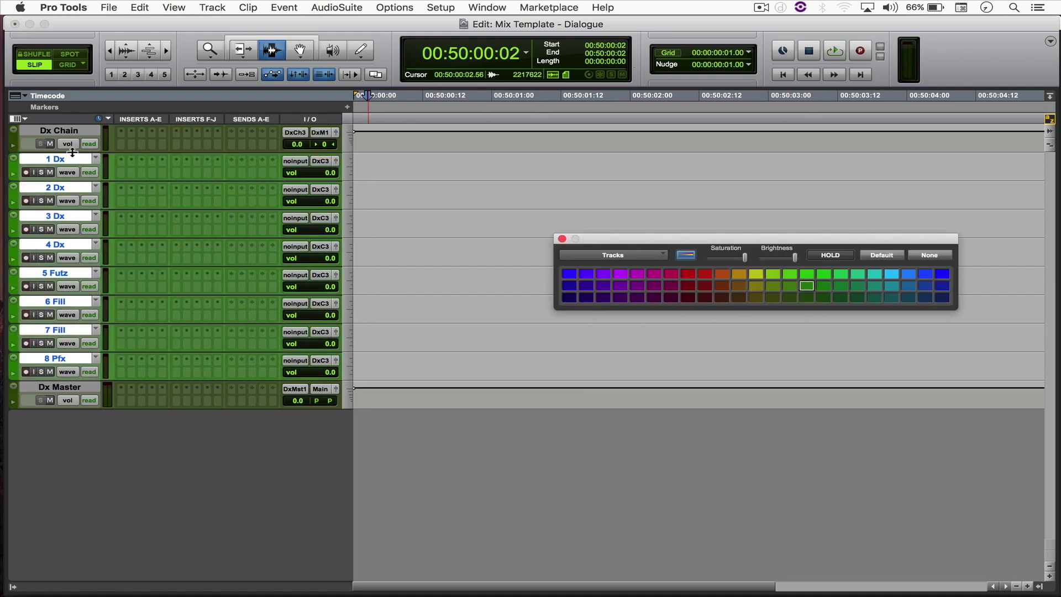
left_click(59, 130)
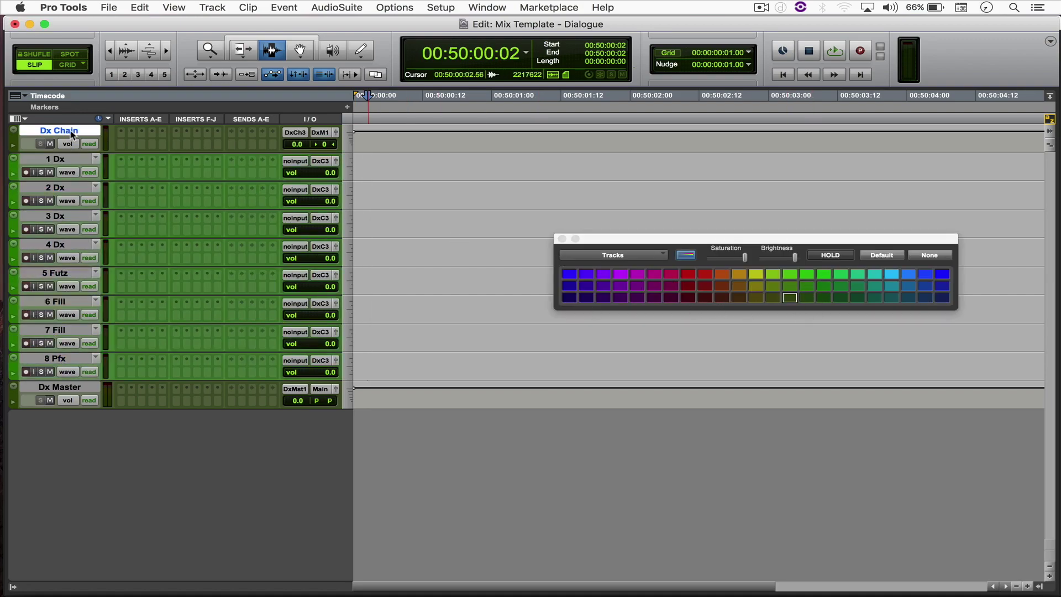
left_click(925, 298)
left_click(80, 388)
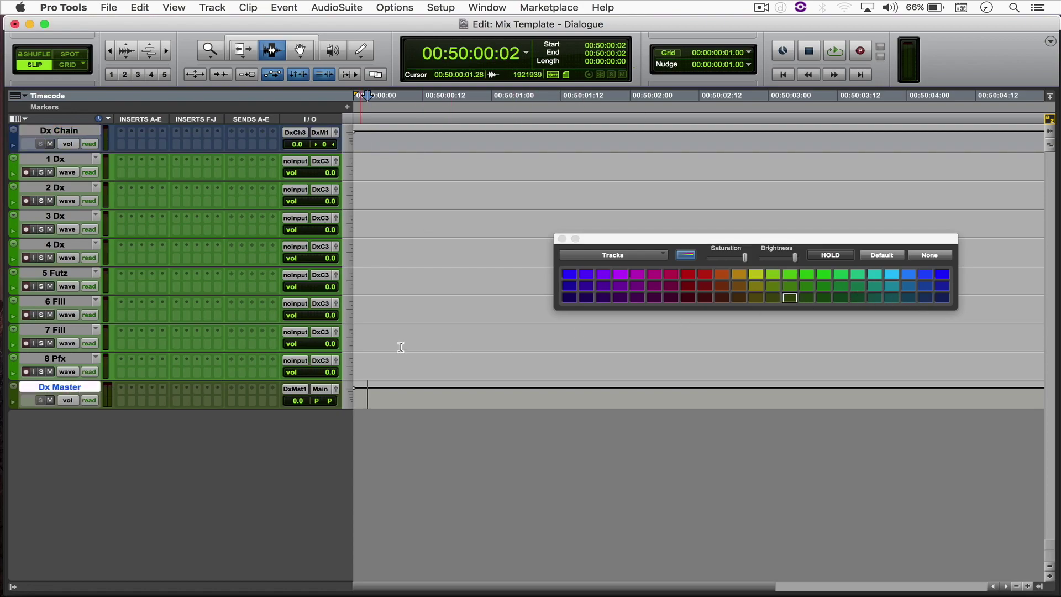
left_click(685, 277)
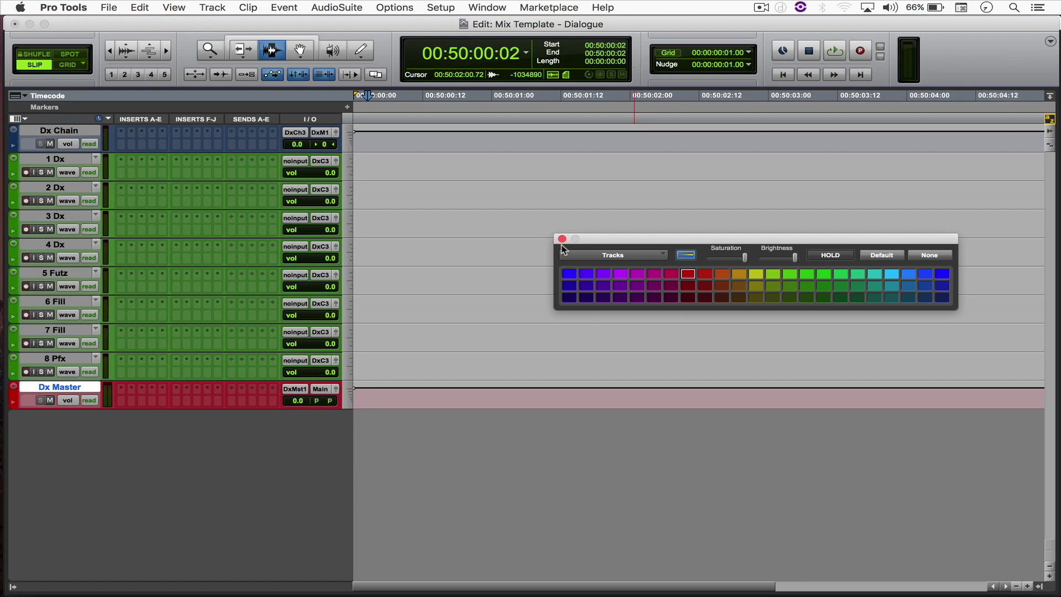
left_click(562, 238)
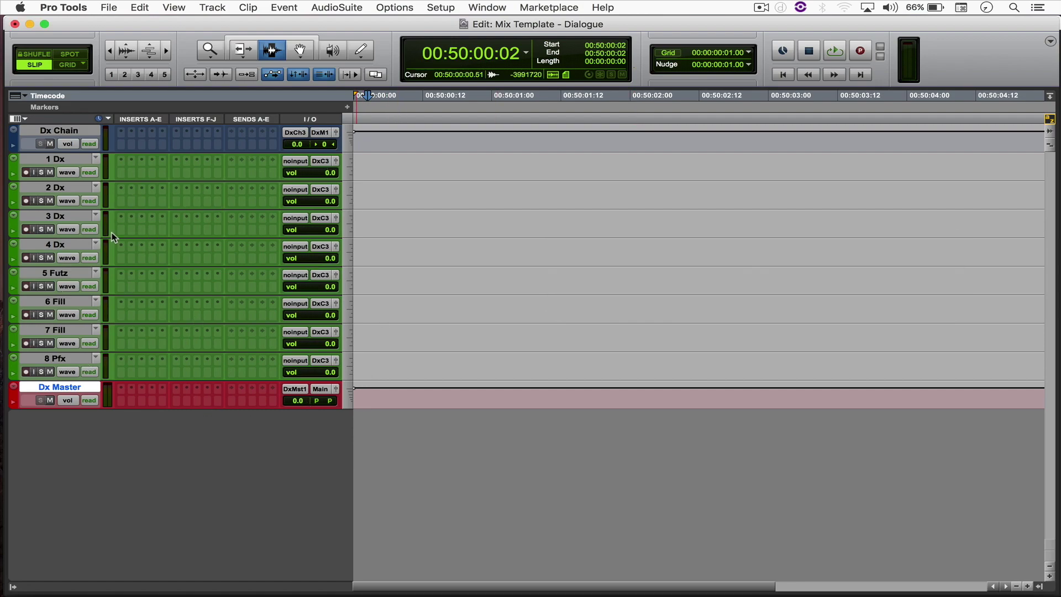
With Dx Chain selected, add three new mono audio tracks directly below it.
left_click(62, 129)
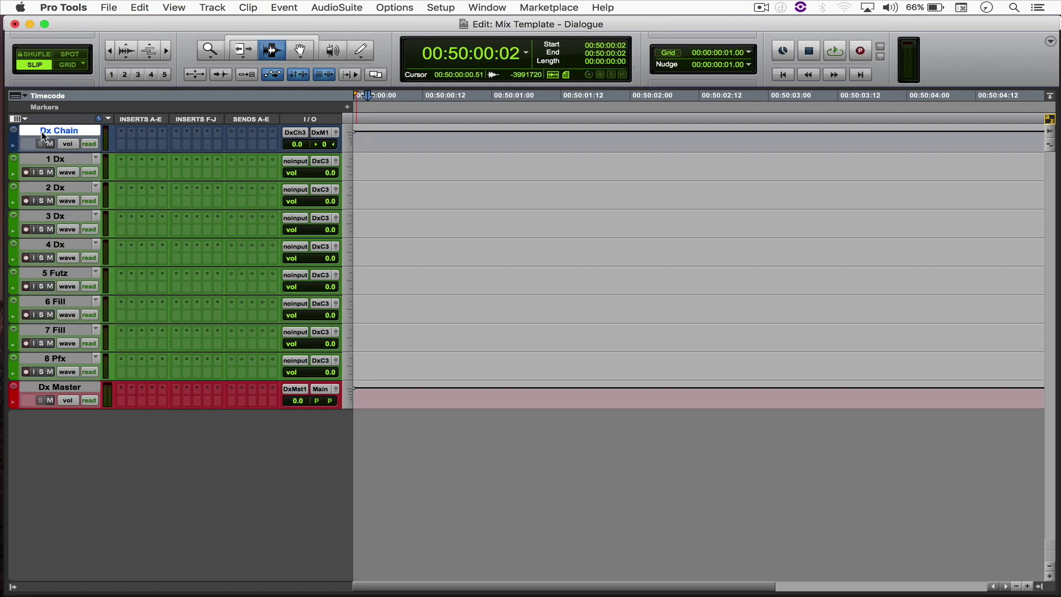
key("super+shift+n")
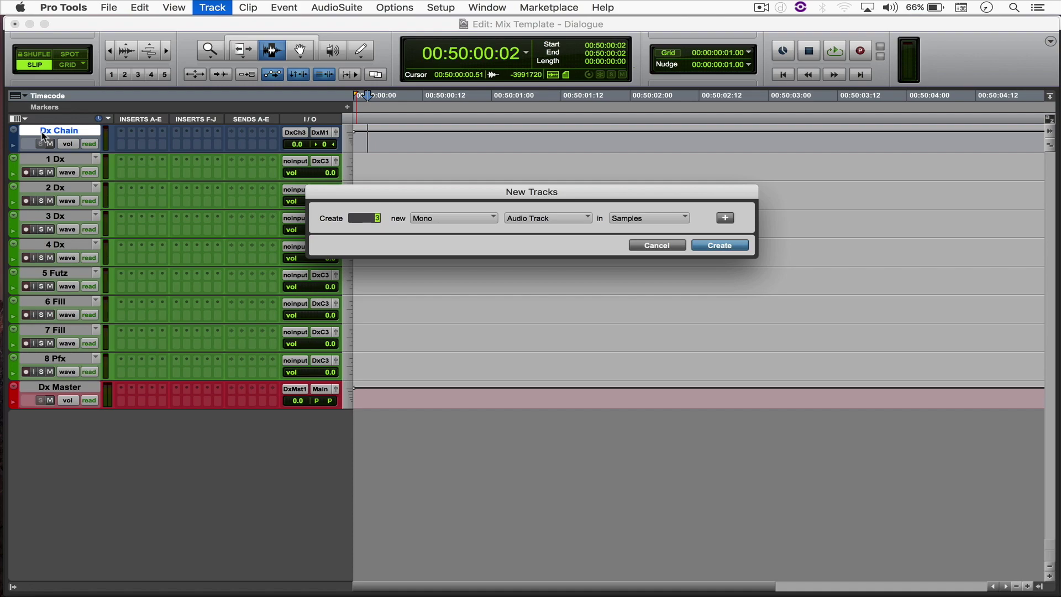
key("Return")
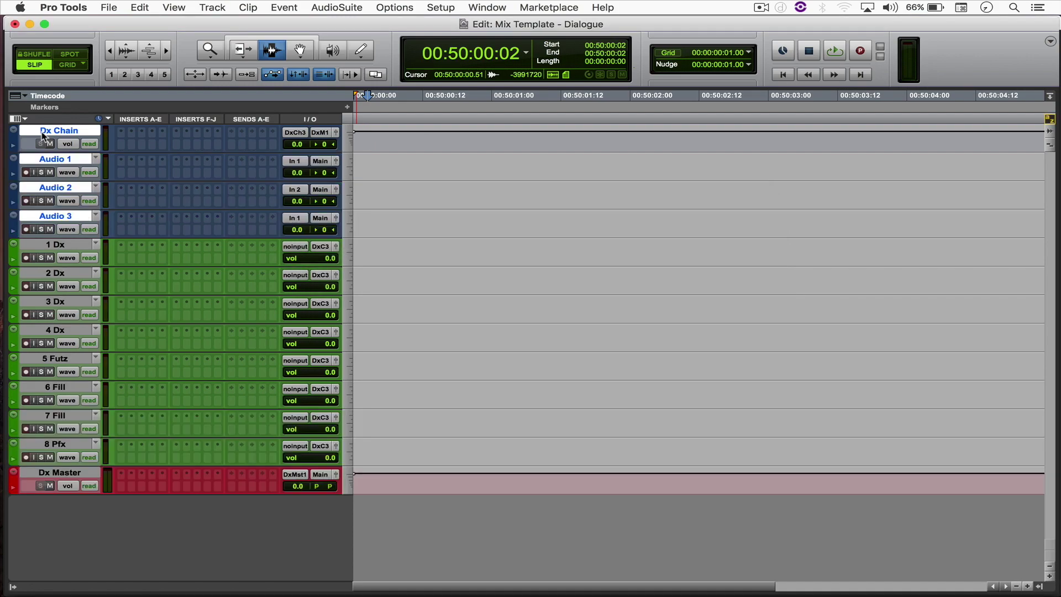
Rename Audio 1, 2 and 3 to 1 ADR, 2 ADR and 3 ADR.
double_click(51, 160)
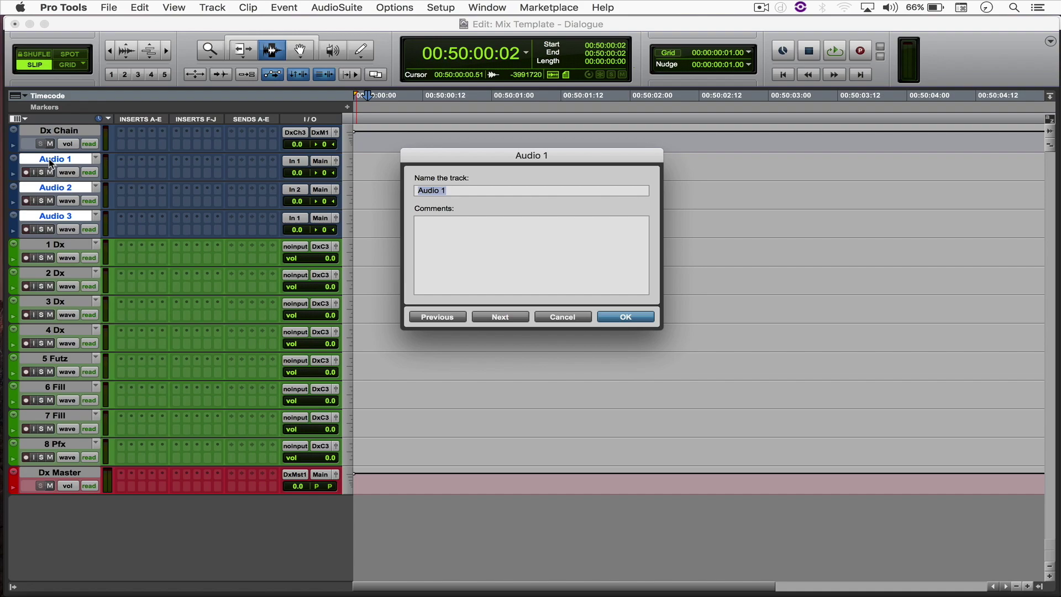
type("1 ADR")
key("super+Right")
type("2 ADR")
key("super+Right")
type("3 AD")
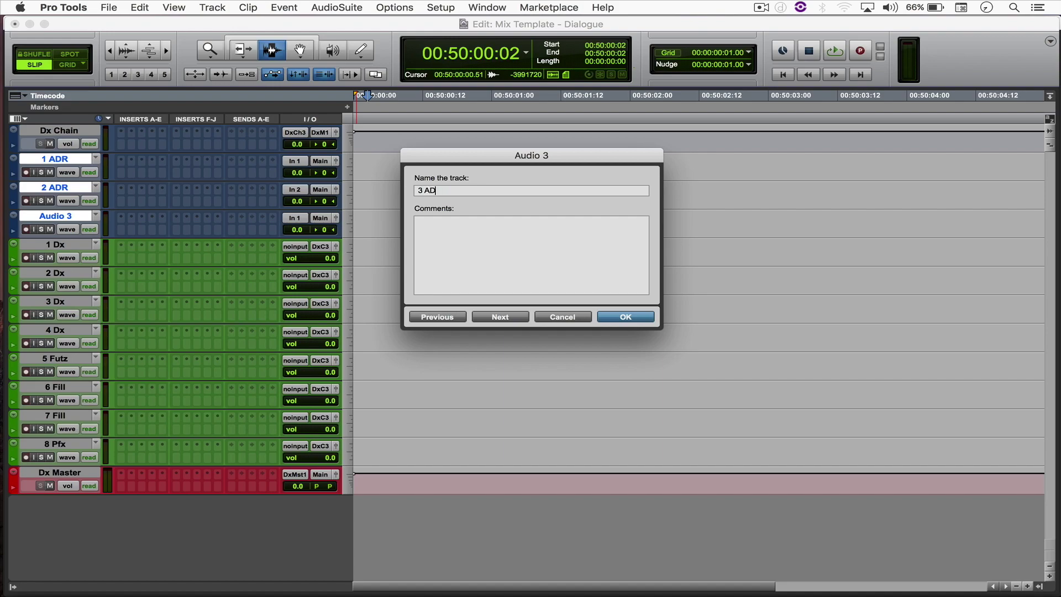
type("R")
key("Return")
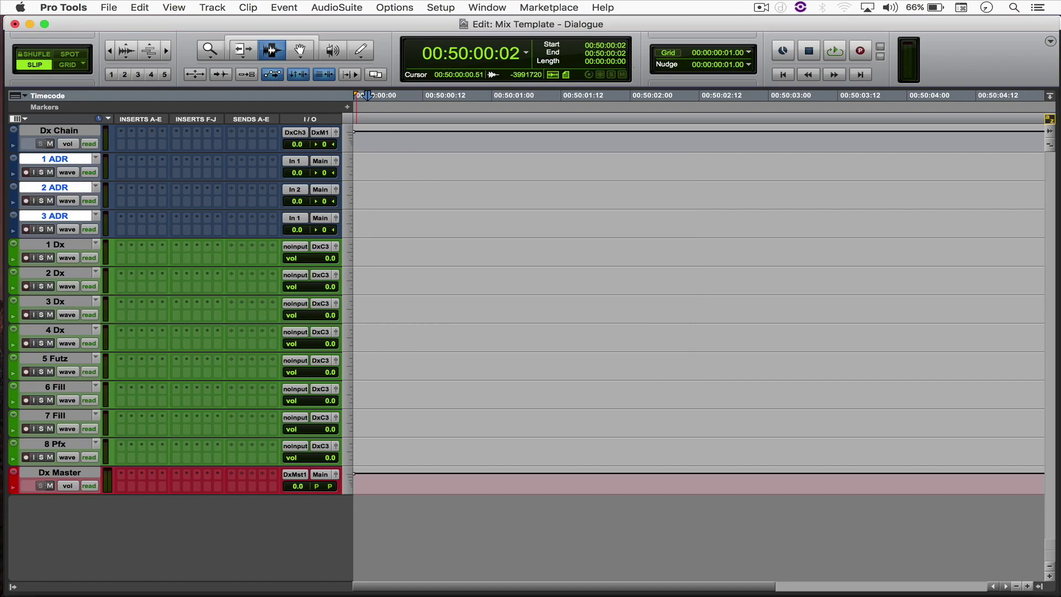
Set the ADR tracks to no input and route them into a new mono ADR Chain aux below Dx Chain.
left_click(298, 162)
left_click(303, 143, "alt+shift")
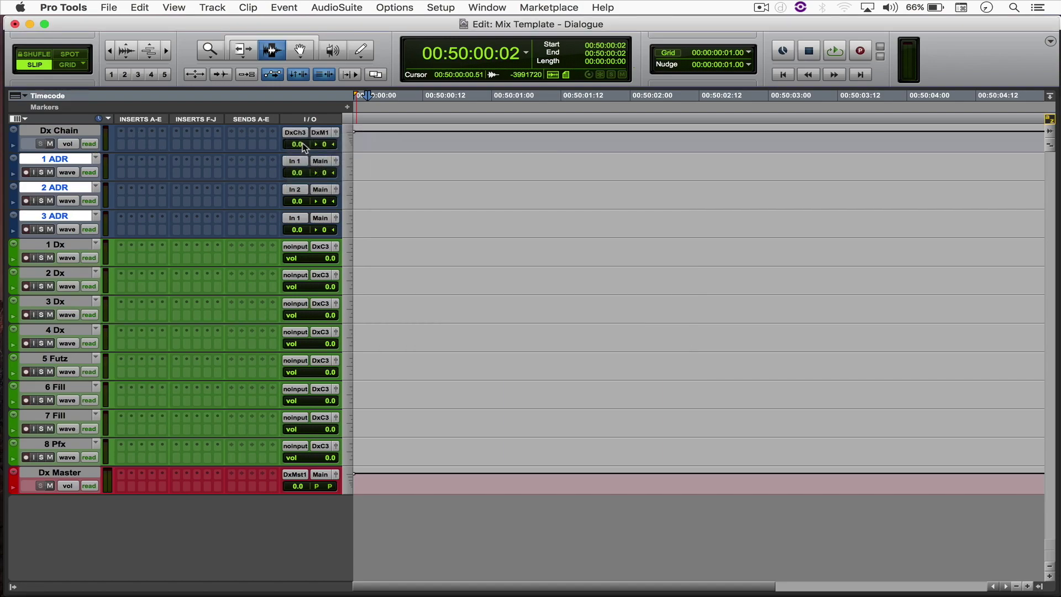
left_click(328, 166)
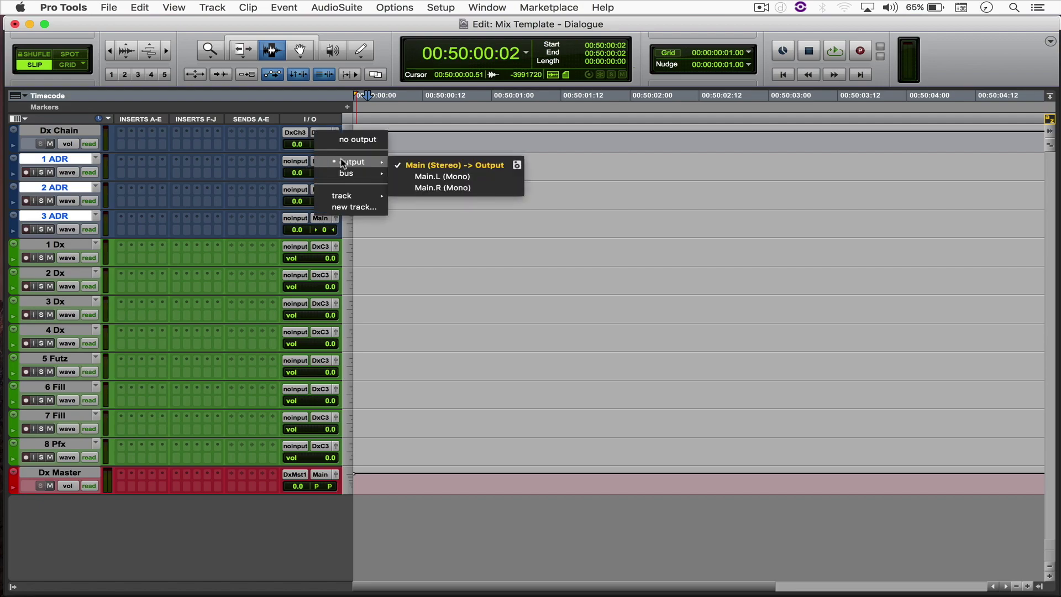
left_click(361, 206)
left_click(358, 211)
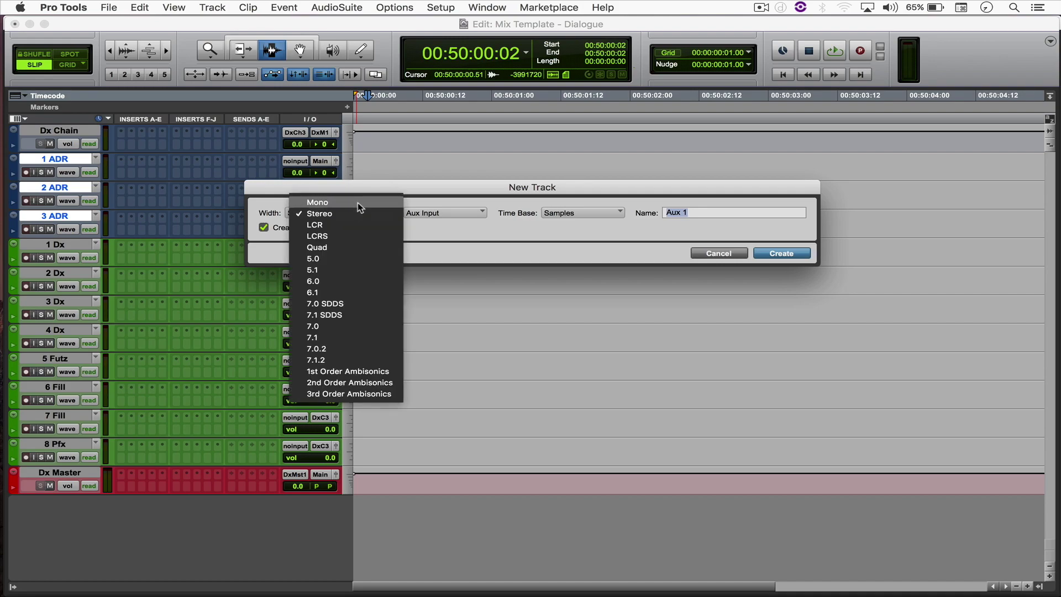
left_click(357, 202)
type("ADR Chain")
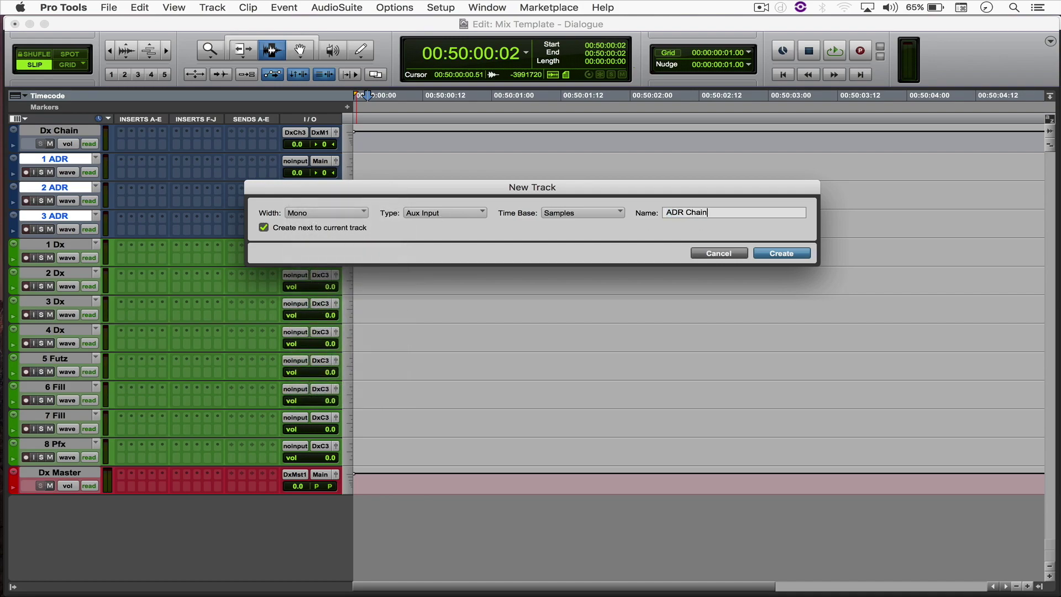
key("Return")
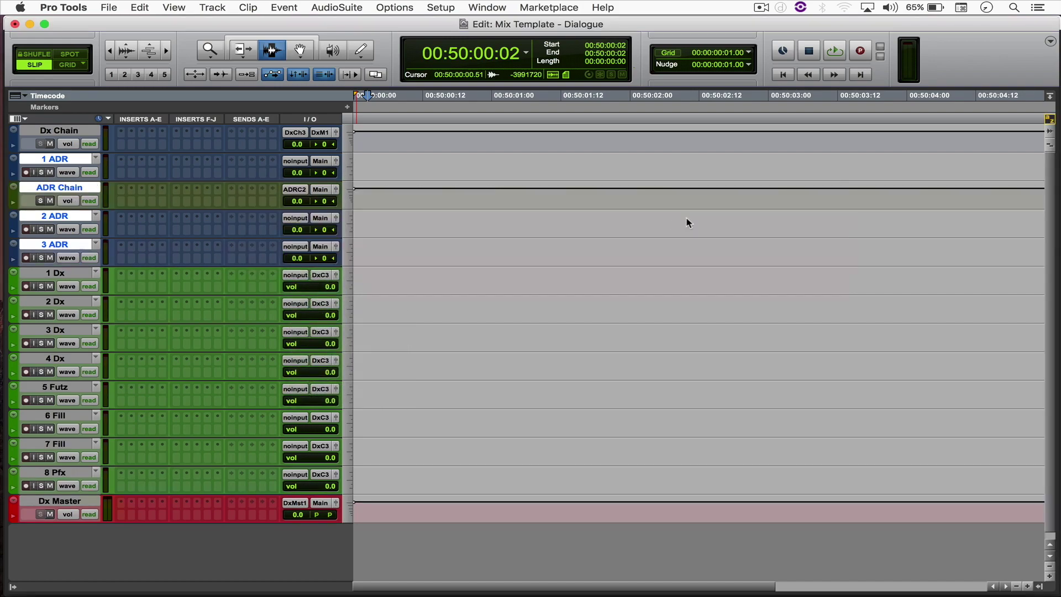
left_click_drag(56, 189, 58, 159)
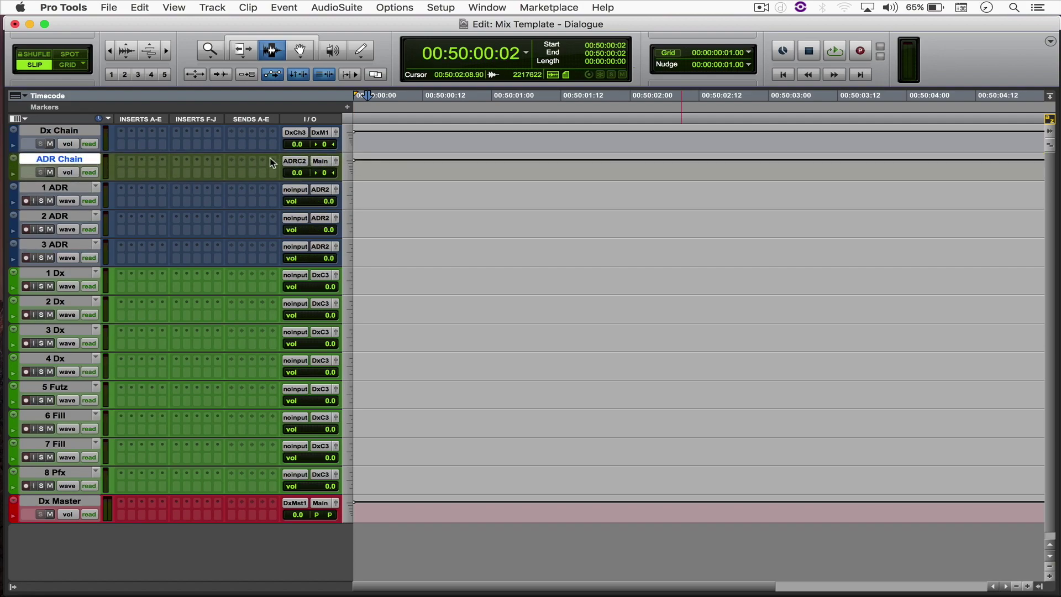
Send ADR Chain's output to a new stereo aux track named ADR Master.
left_click(323, 158)
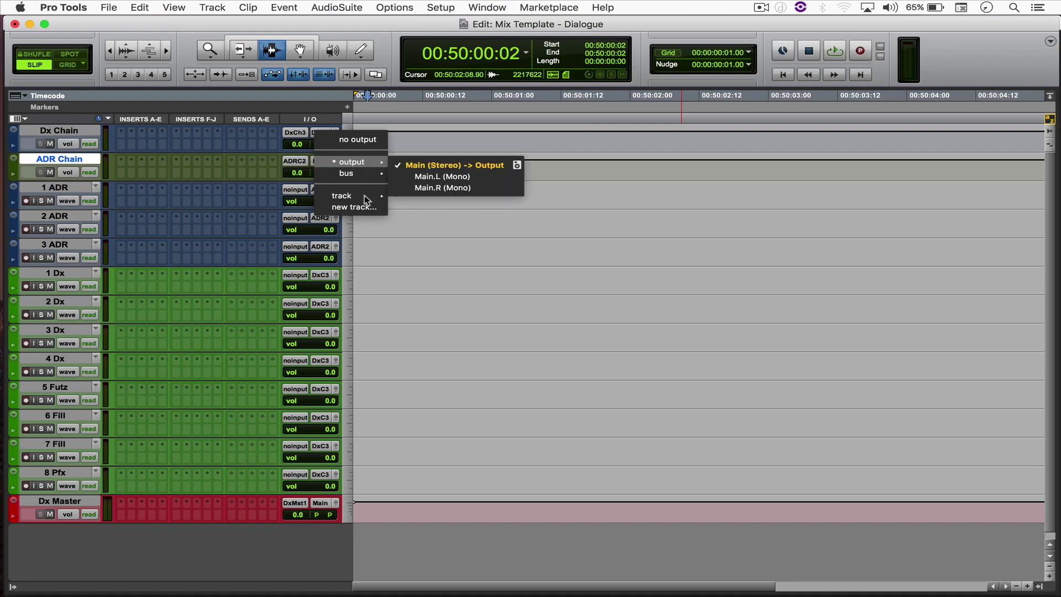
mouse_move(363, 195)
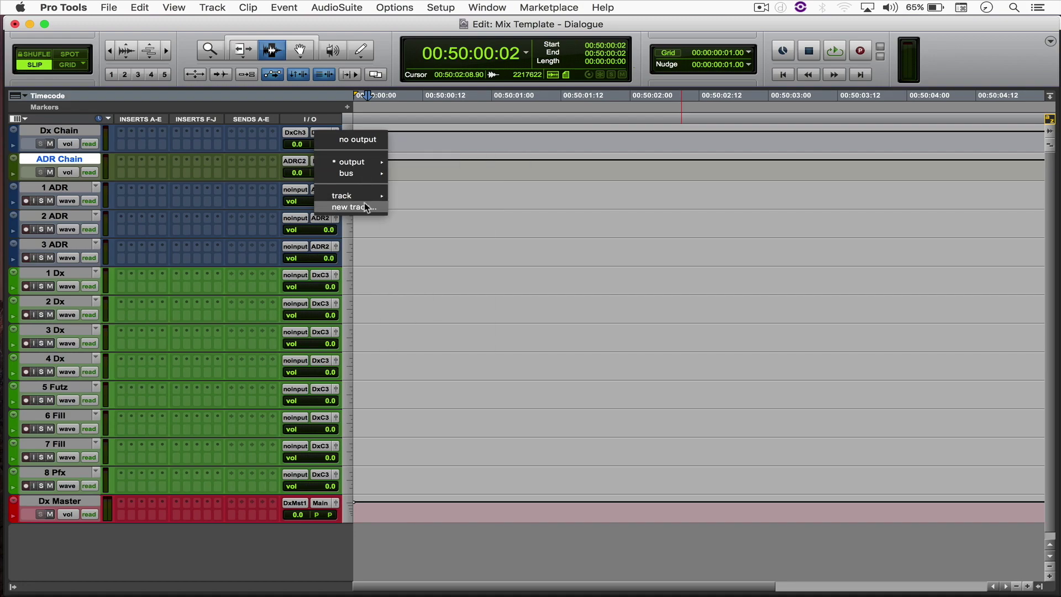
left_click(364, 206)
left_click(338, 215)
left_click(331, 227)
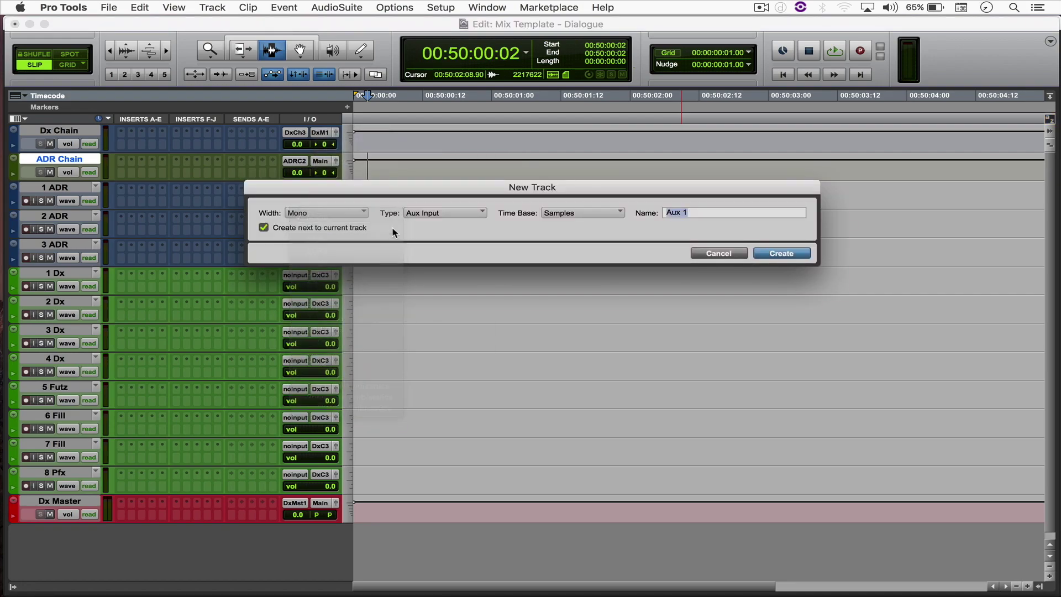
type("ADR M")
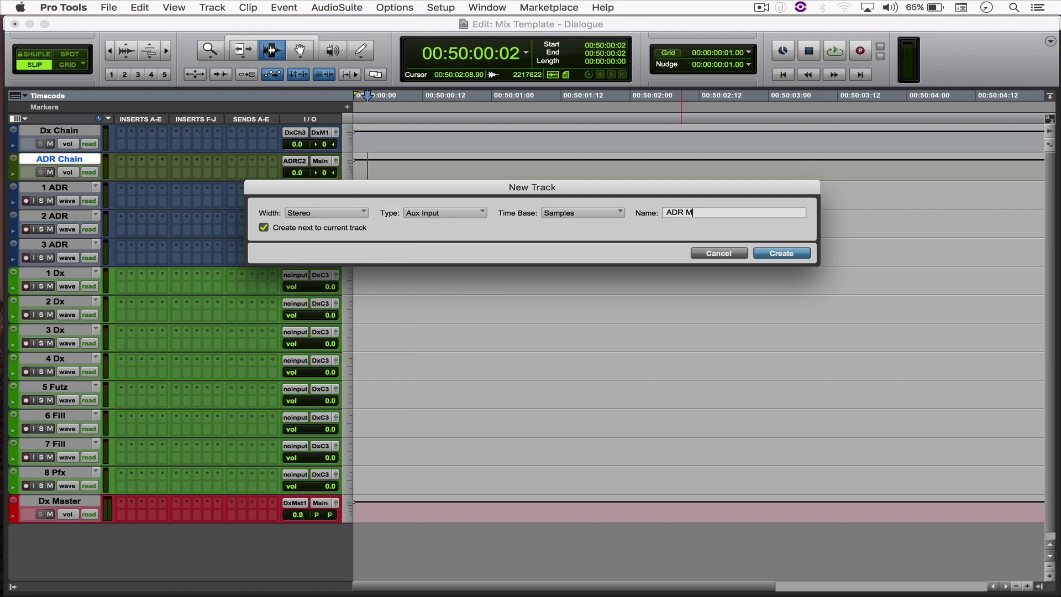
type("aster")
key("Return")
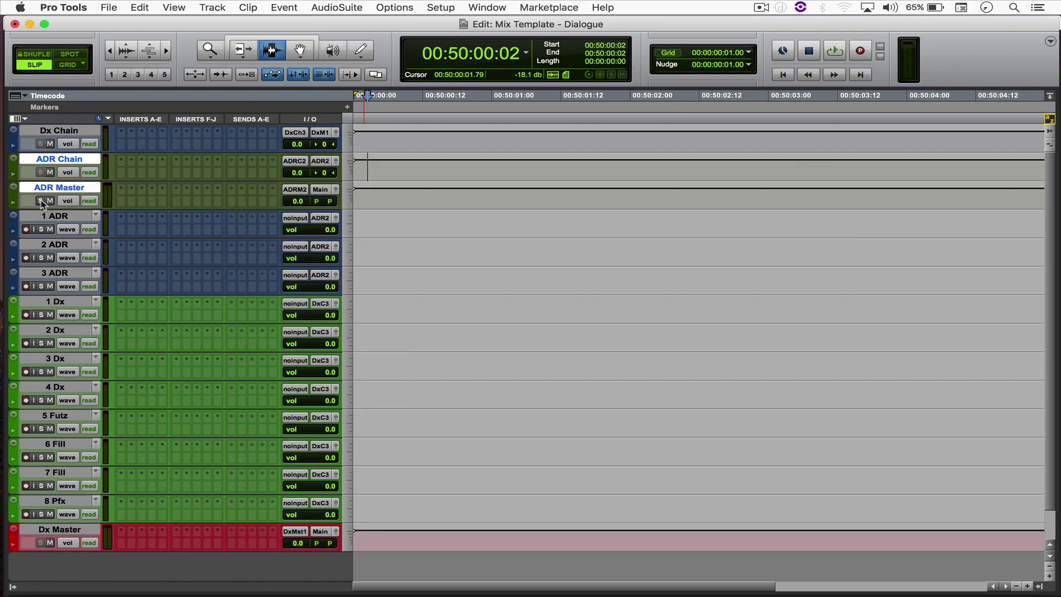
Move ADR Master below Dx Master and colour the three ADR tracks green.
left_click_drag(54, 188, 57, 548)
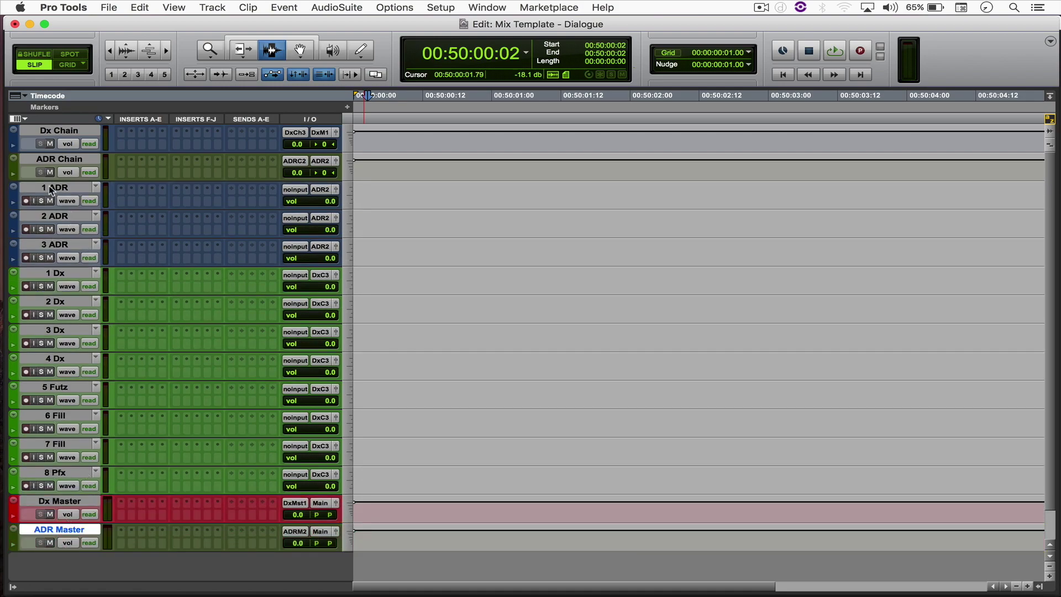
left_click(58, 245, "shift")
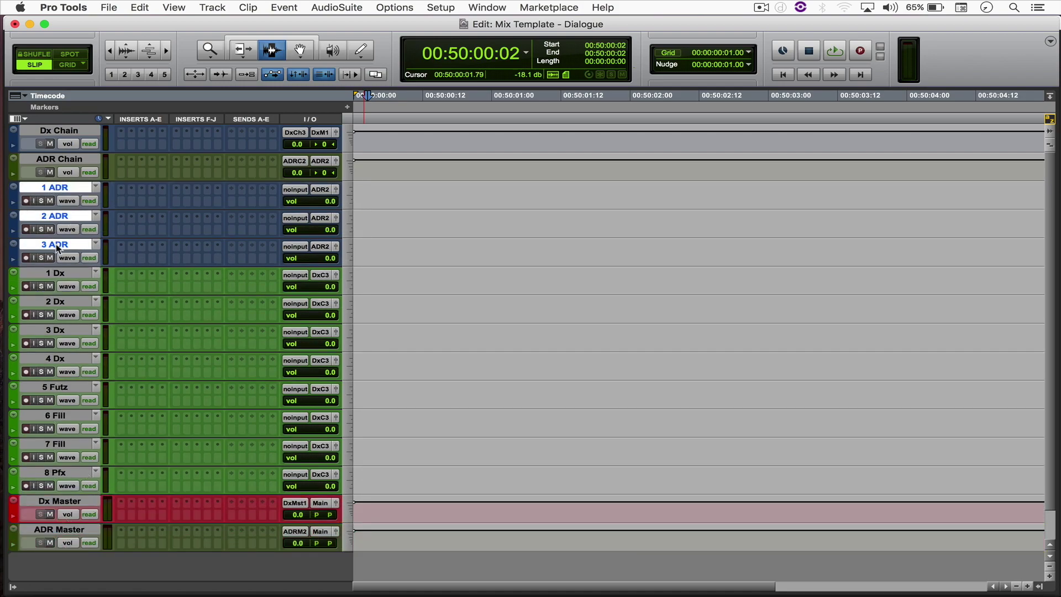
double_click(23, 200)
left_click(807, 286)
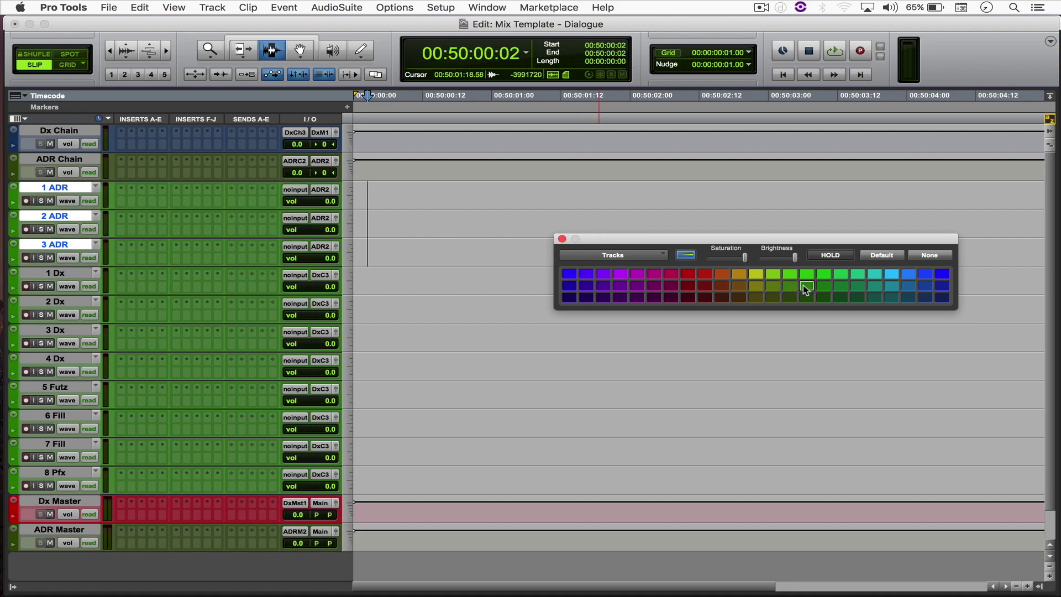
Colour ADR Chain dark blue and ADR Master red, then close the colour palette.
left_click(77, 157)
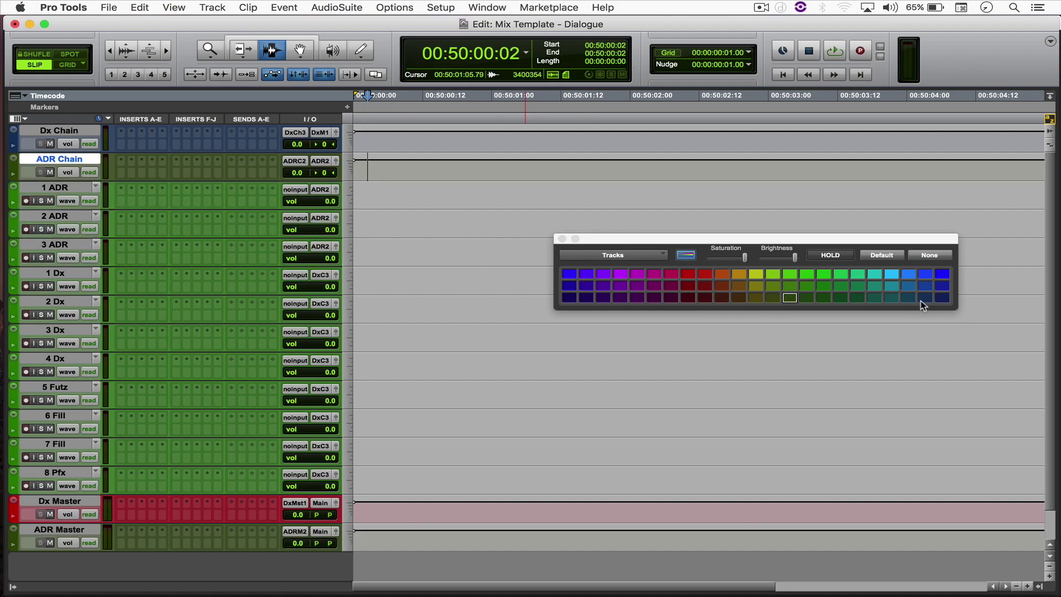
left_click(926, 299)
left_click(77, 530)
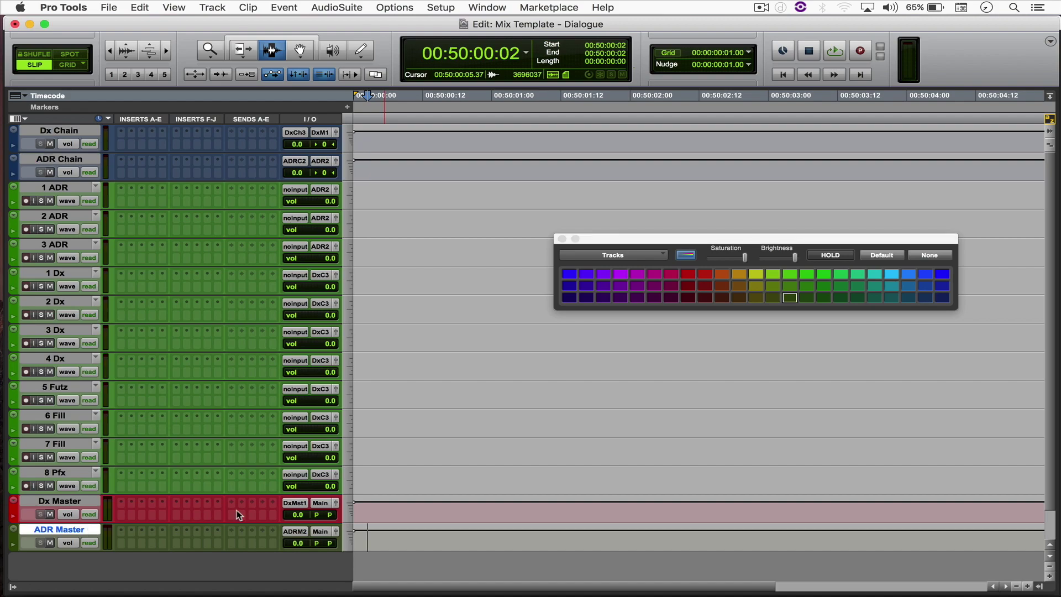
left_click(689, 276)
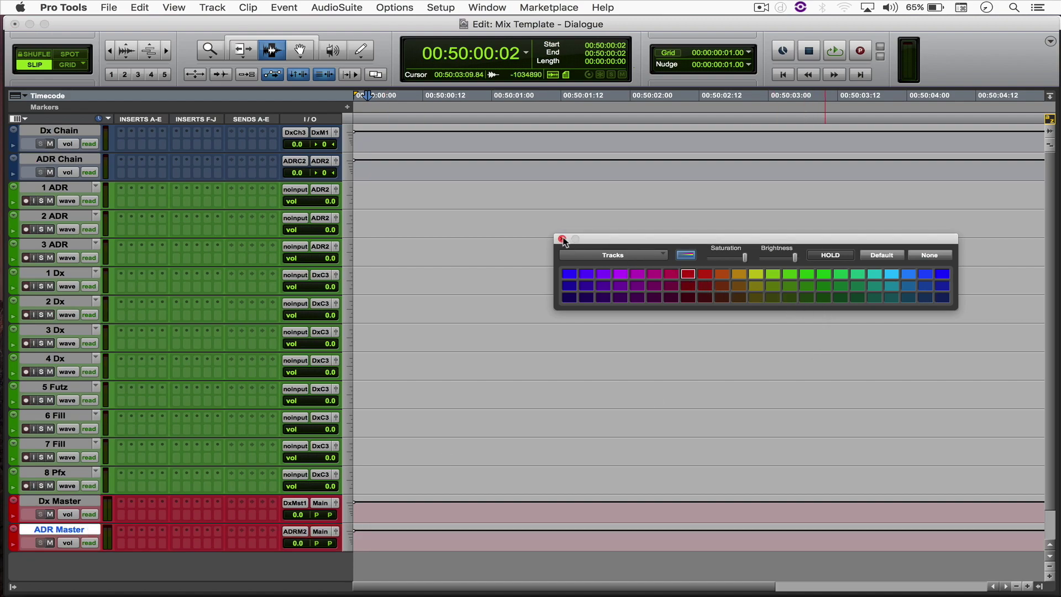
left_click(562, 239)
mouse_move(3, 248)
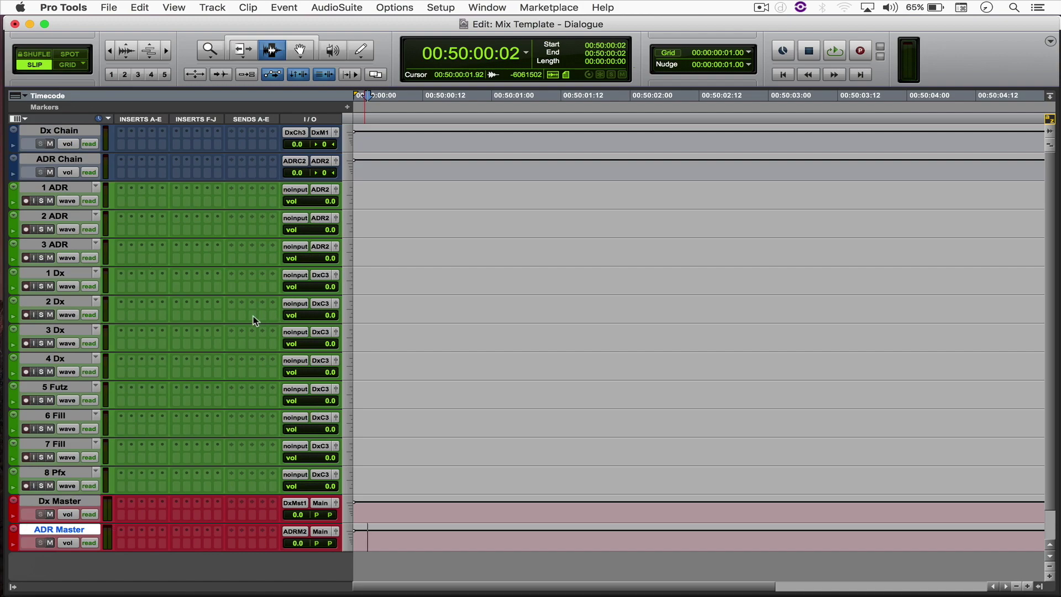
Add eight stereo audio tracks below 8 Pfx and colour them gold.
scroll(255, 321, "down", 2)
left_click(72, 440)
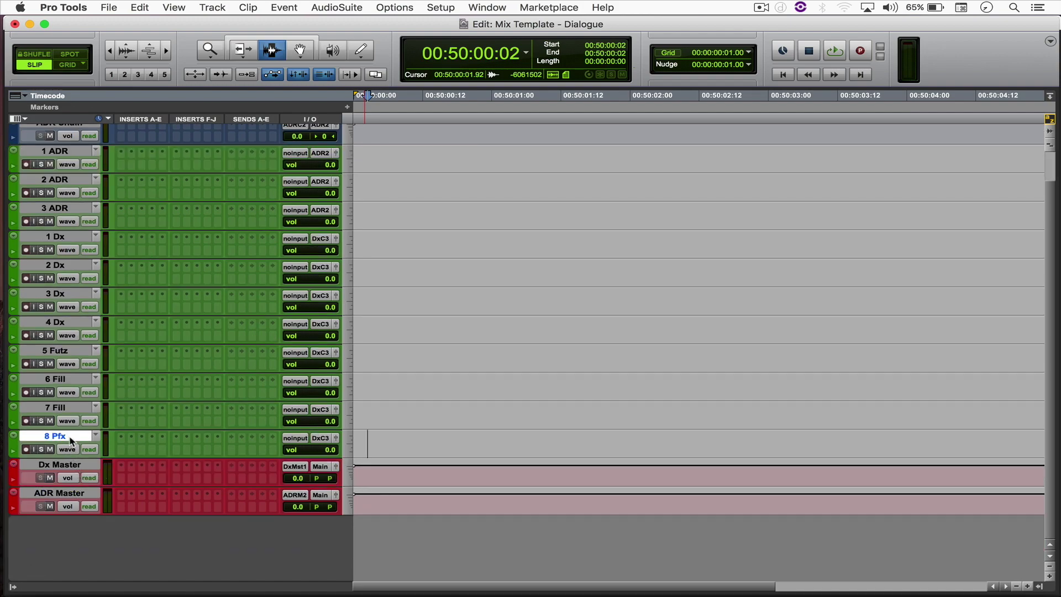
key("super+shift+n")
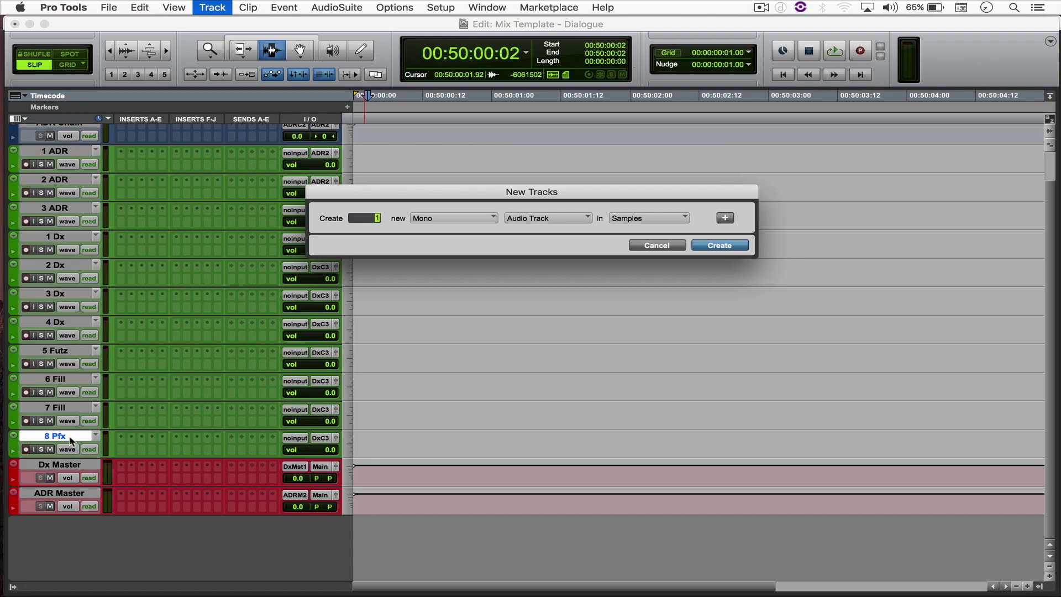
key("super+Right")
key("Return")
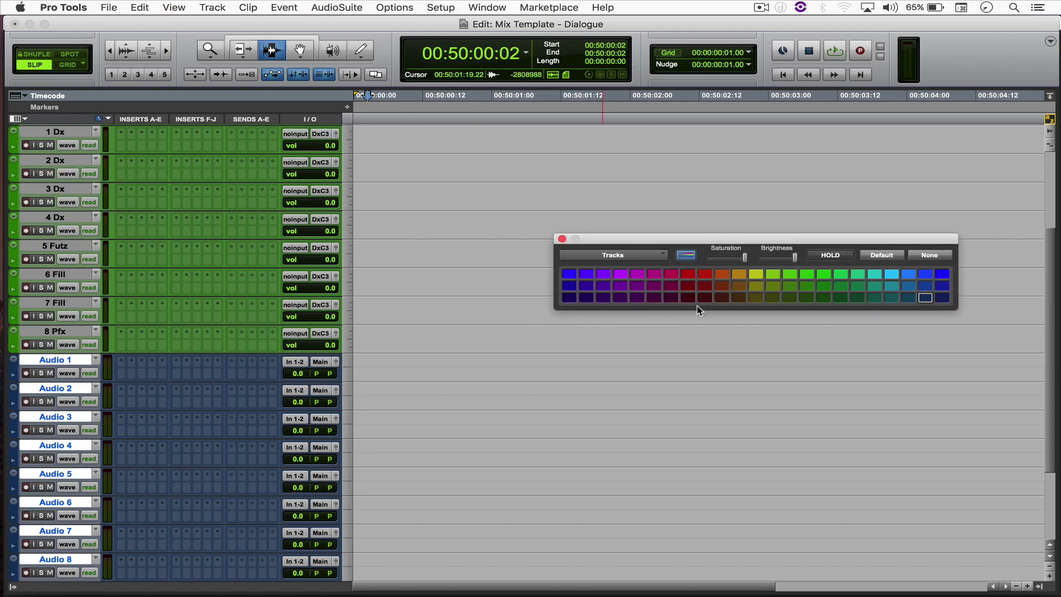
left_click(739, 285)
left_click(562, 239)
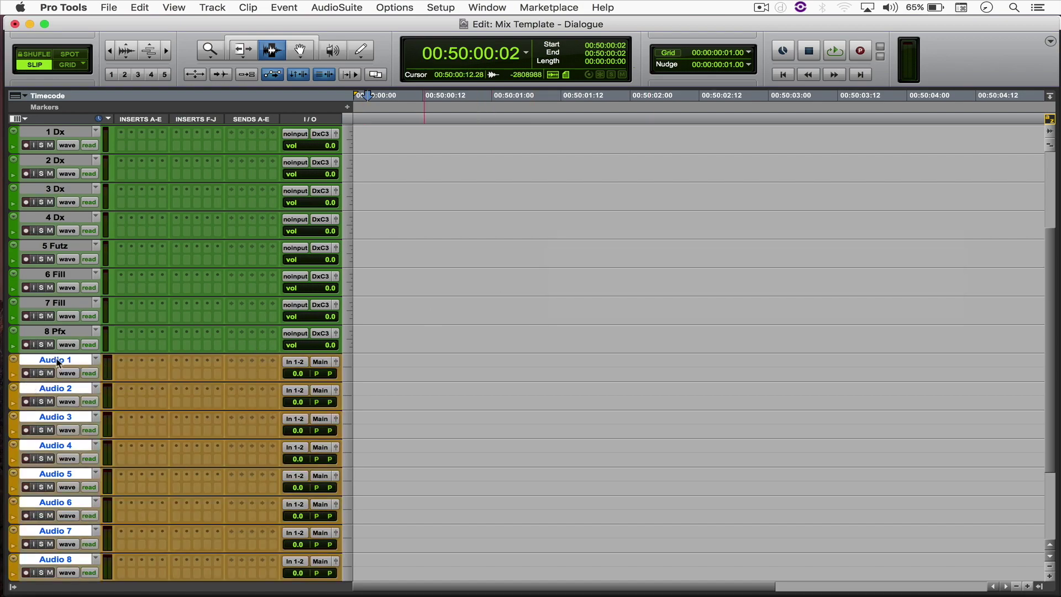
Rename the new Audio tracks 1 Mx through 8 Mx in sequence.
double_click(58, 361)
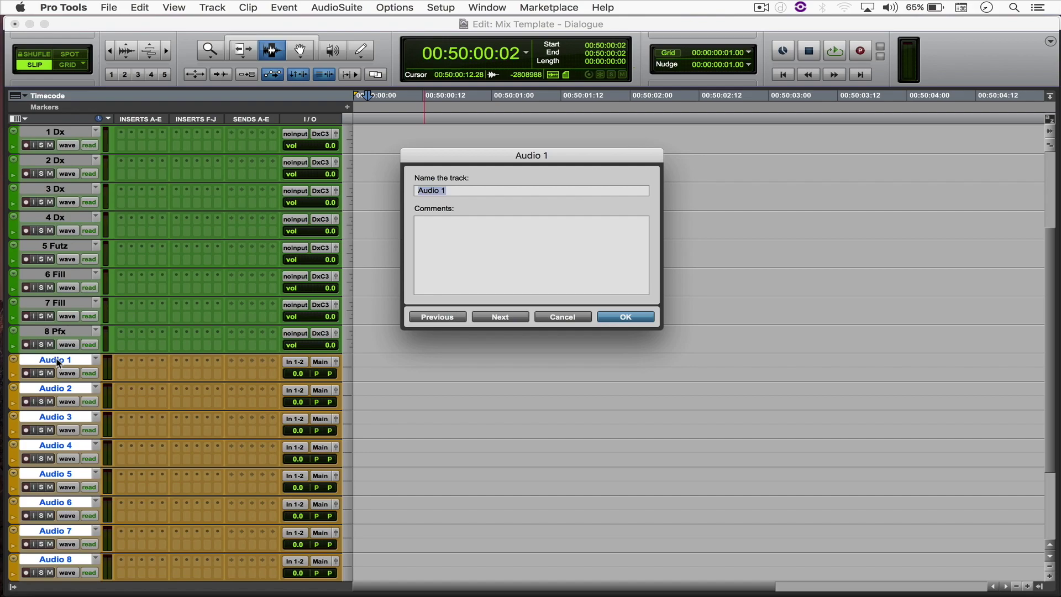
type("1")
key("super+Right")
type("2 Mx")
key("super+Right")
type("3 Mx")
key("super+Right")
type("4 Mx")
key("super+Right")
type("5 Mx")
key("super+Right")
type("7 Mx")
key("super+Right")
type("8 Mx")
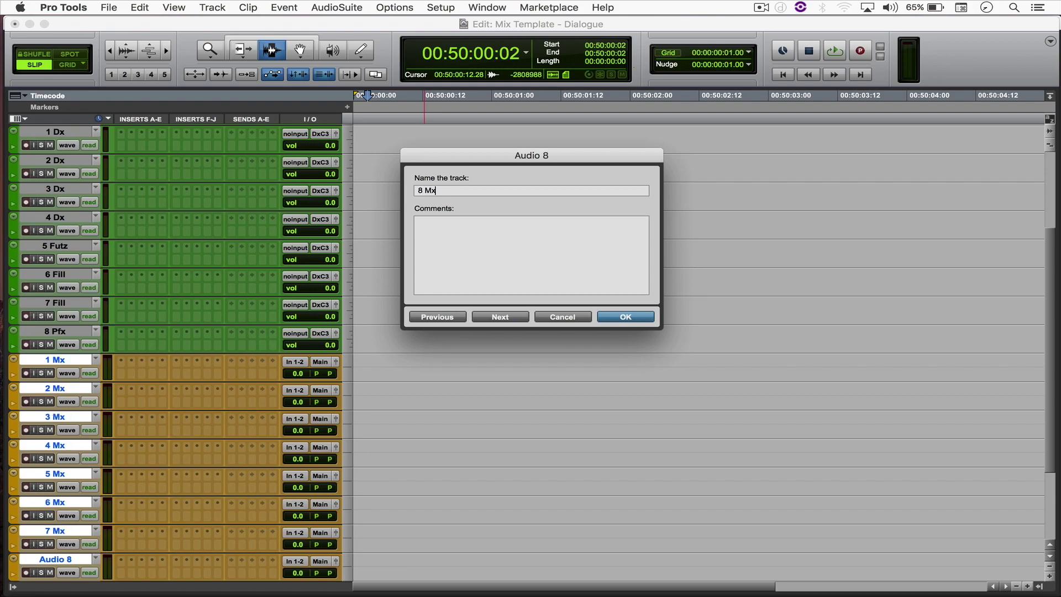
key("Return")
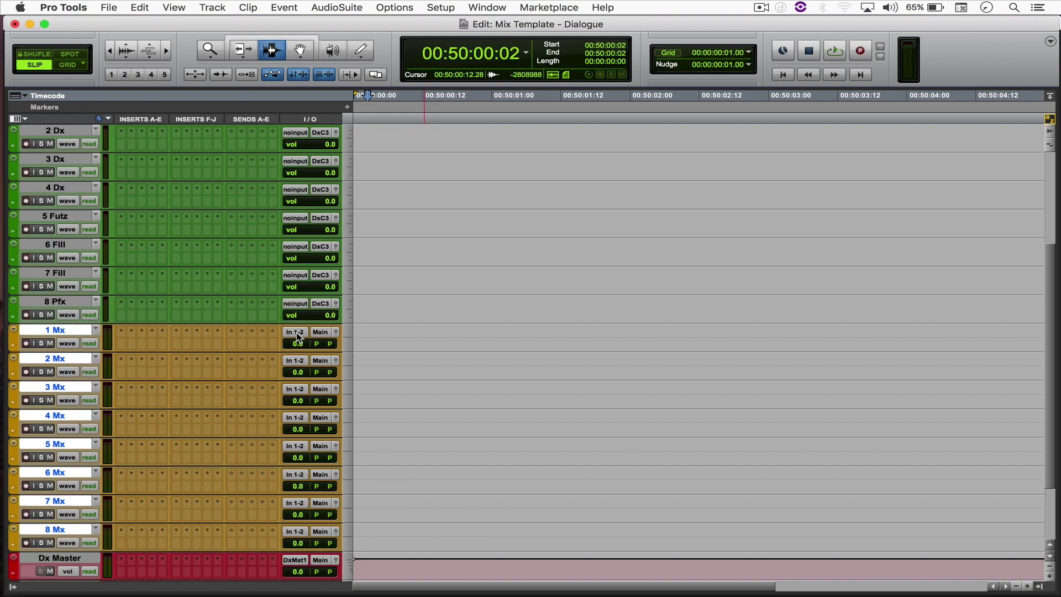
Set the Mx tracks to no input and output them to a new aux named Mx Master.
left_click(297, 332)
left_click(309, 314)
left_click(317, 333)
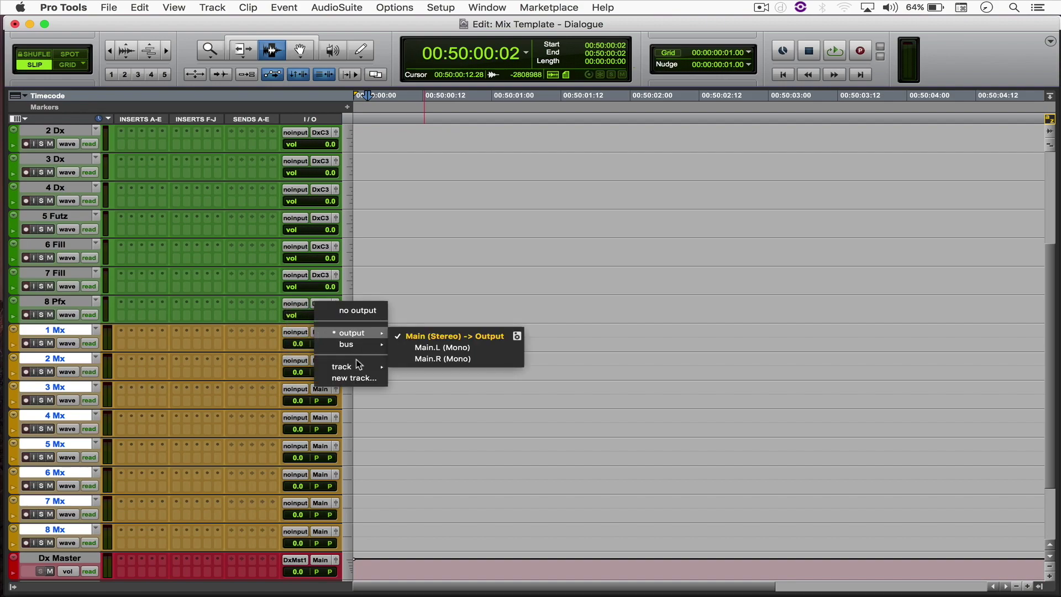
left_click(356, 378)
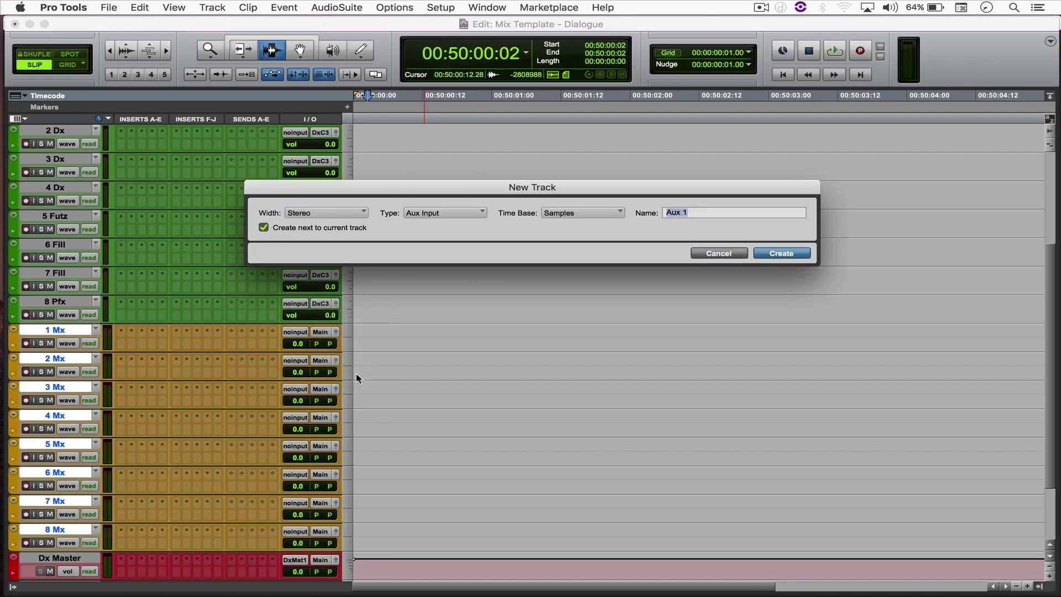
type("Mx Master")
key("Return")
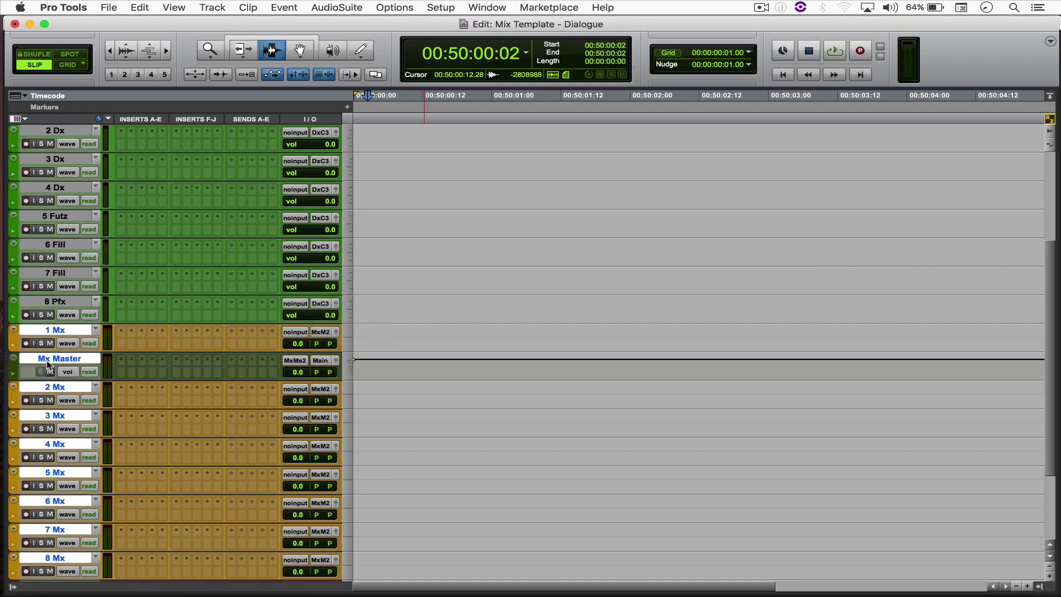
Move Mx Master below ADR Master and colour it red.
left_click_drag(50, 361, 52, 533)
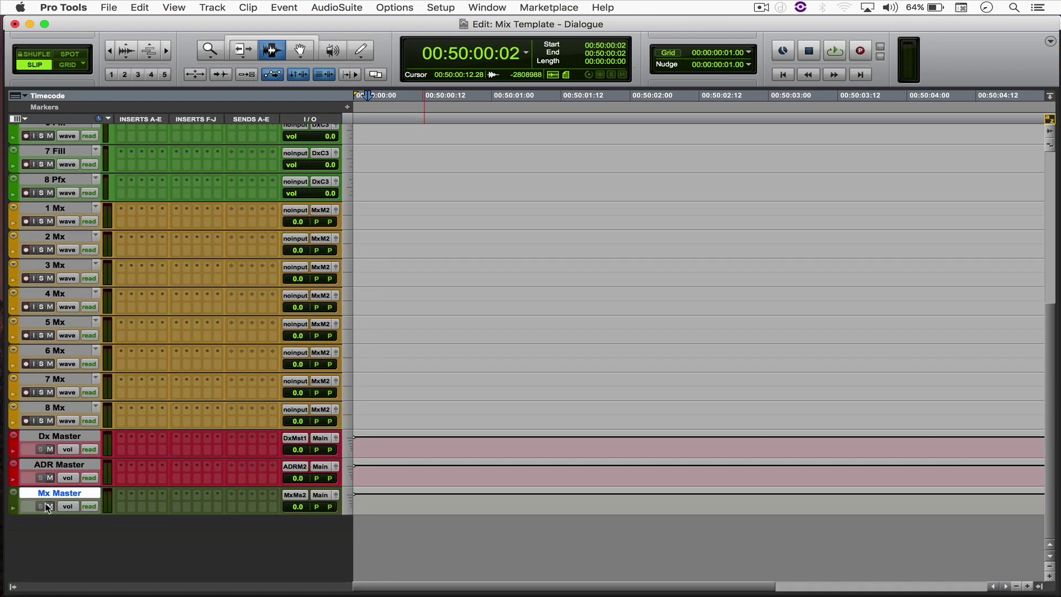
double_click(12, 503)
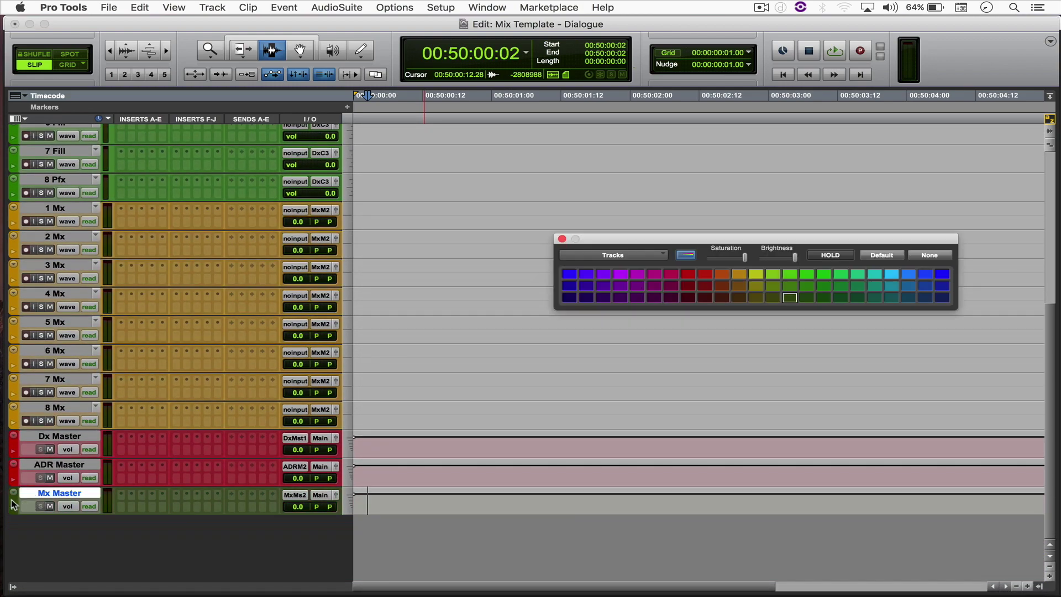
left_click(689, 276)
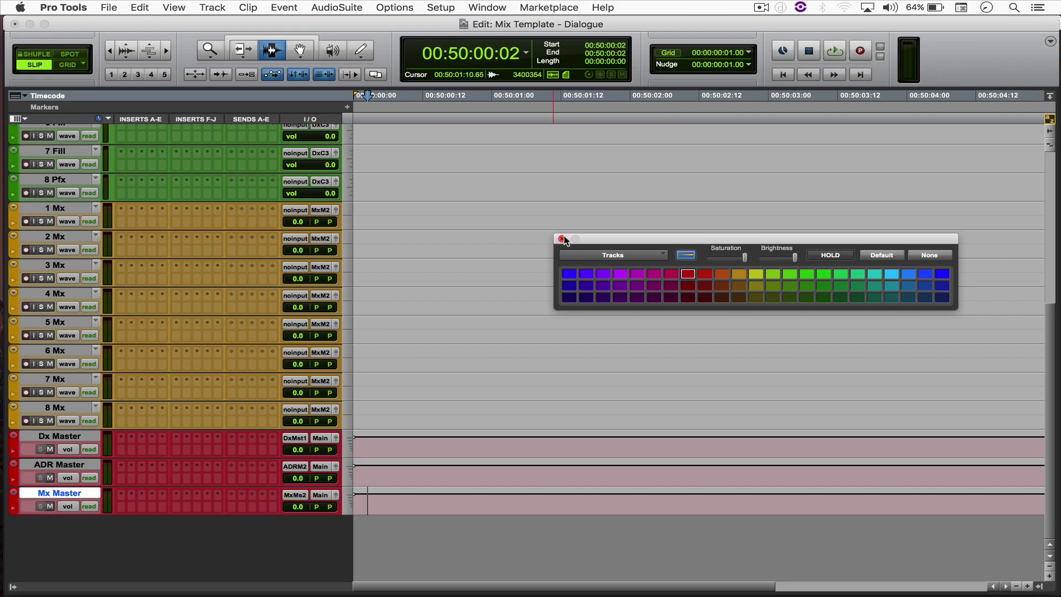
left_click(562, 239)
scroll(363, 413, "up", 10)
scroll(363, 413, "up", 1)
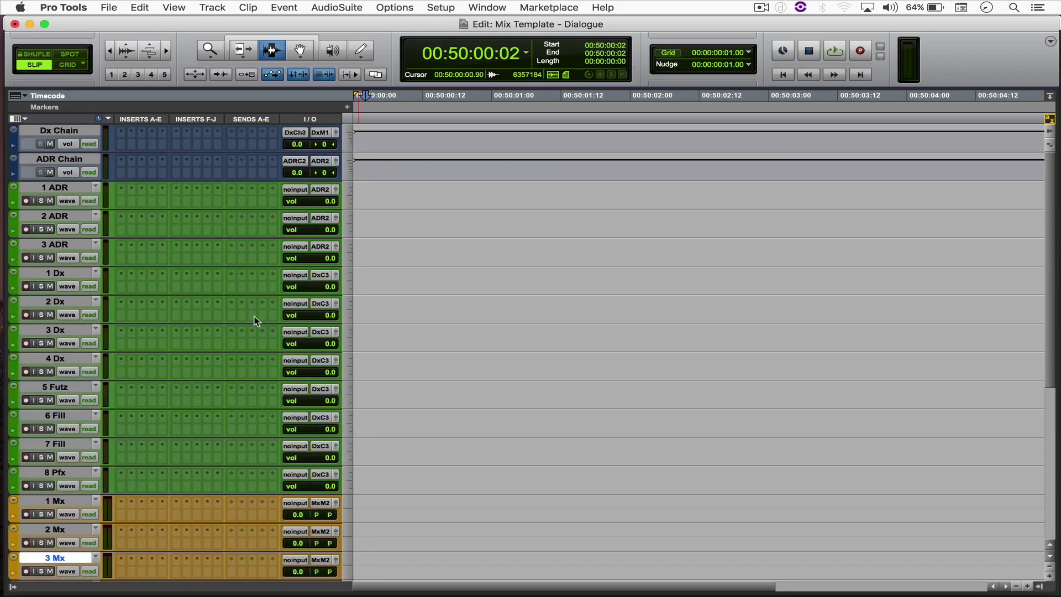
Create a VCA Master track below ADR Chain and name it Mx VCA.
left_click(53, 159)
key("shift+super+n")
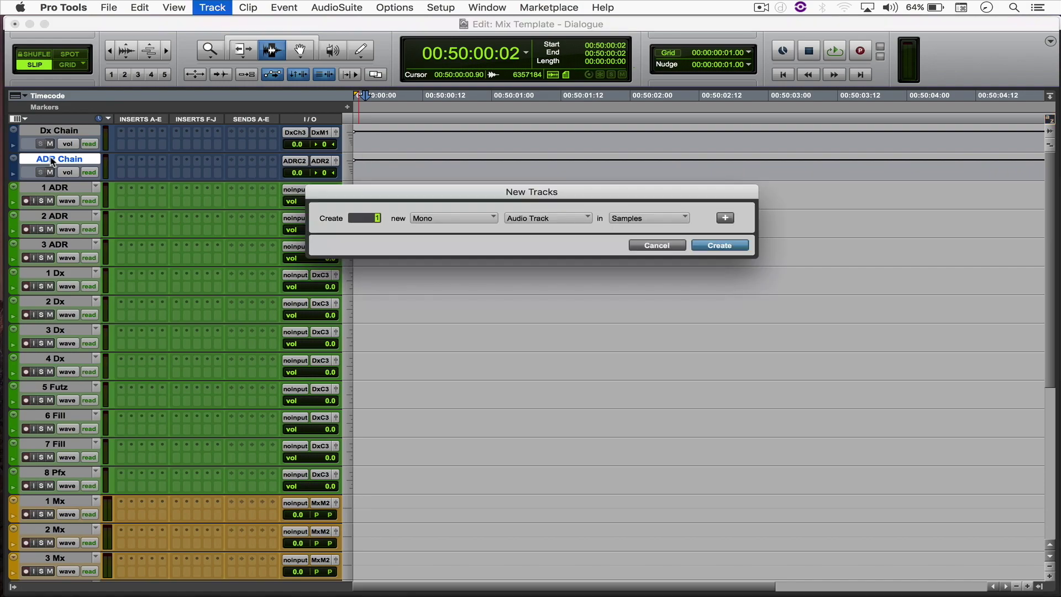
key("super+Down")
key("super+Down")
key("super+Down")
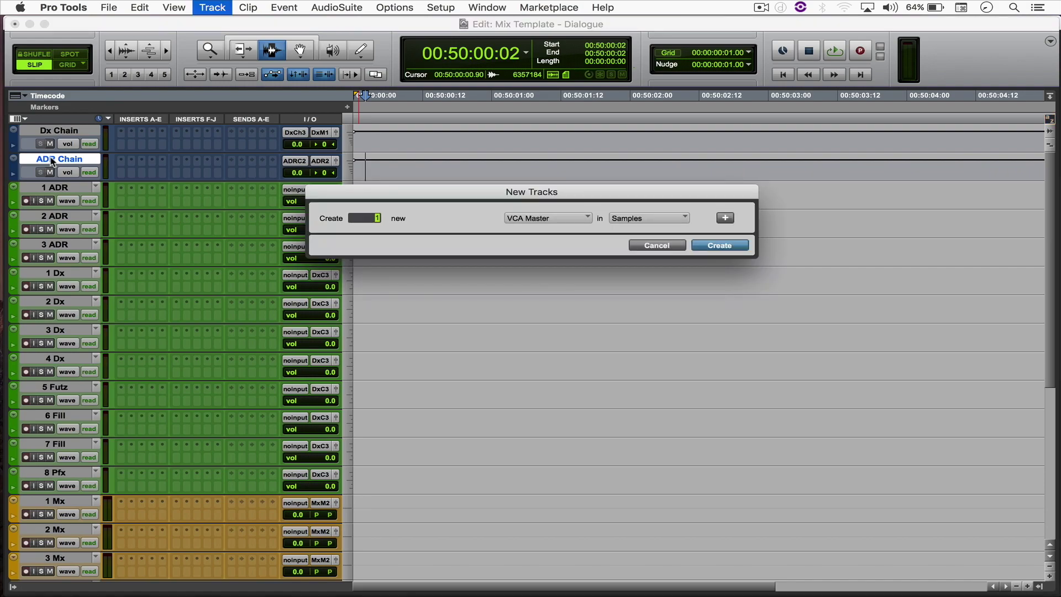
key("Return")
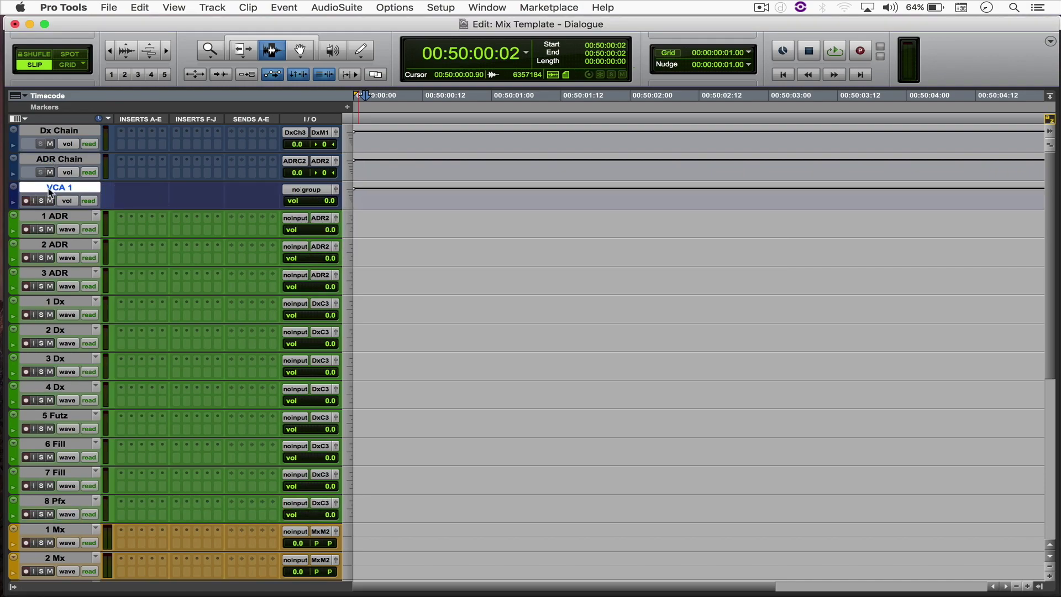
double_click(50, 190)
type("Mx VCA")
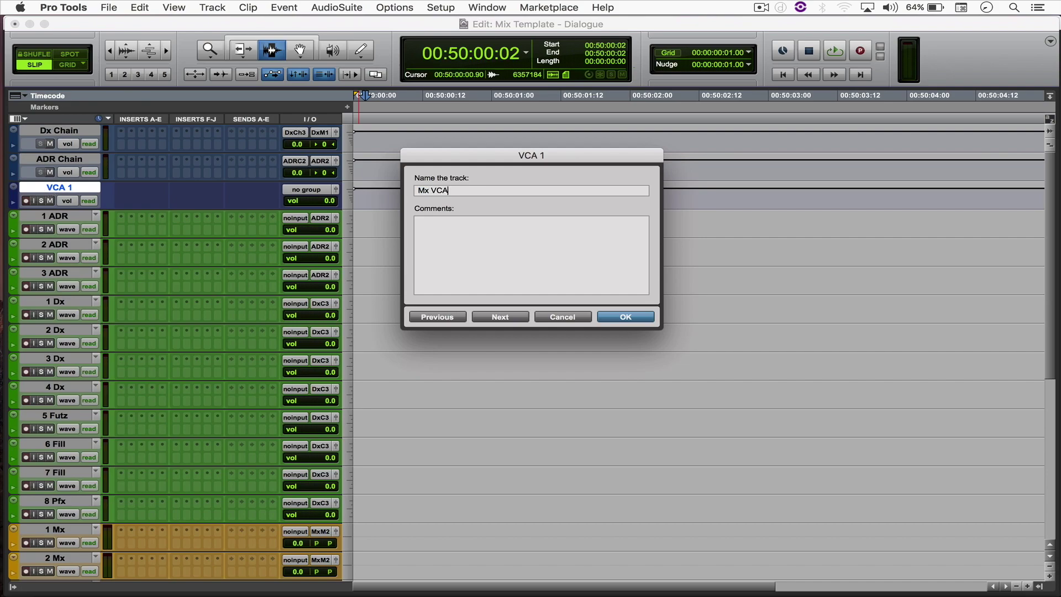
key("Return")
scroll(55, 302, "down", 8)
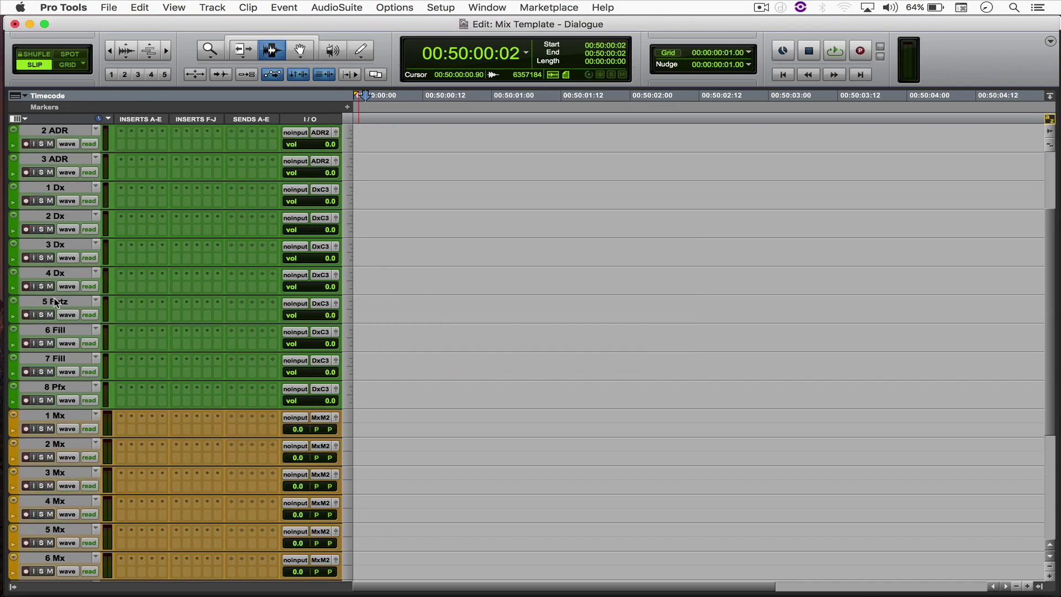
left_click(60, 309)
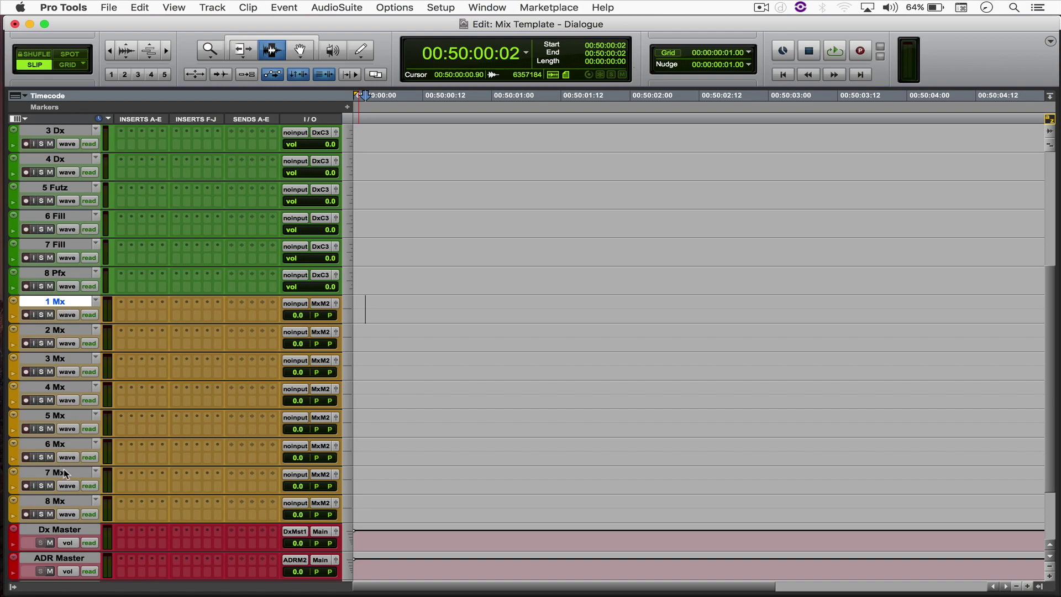
Select 1 Mx–8 Mx and make a group named Mx VCA, controlled by the Mx VCA master.
left_click(65, 503, "shift")
key("super+g")
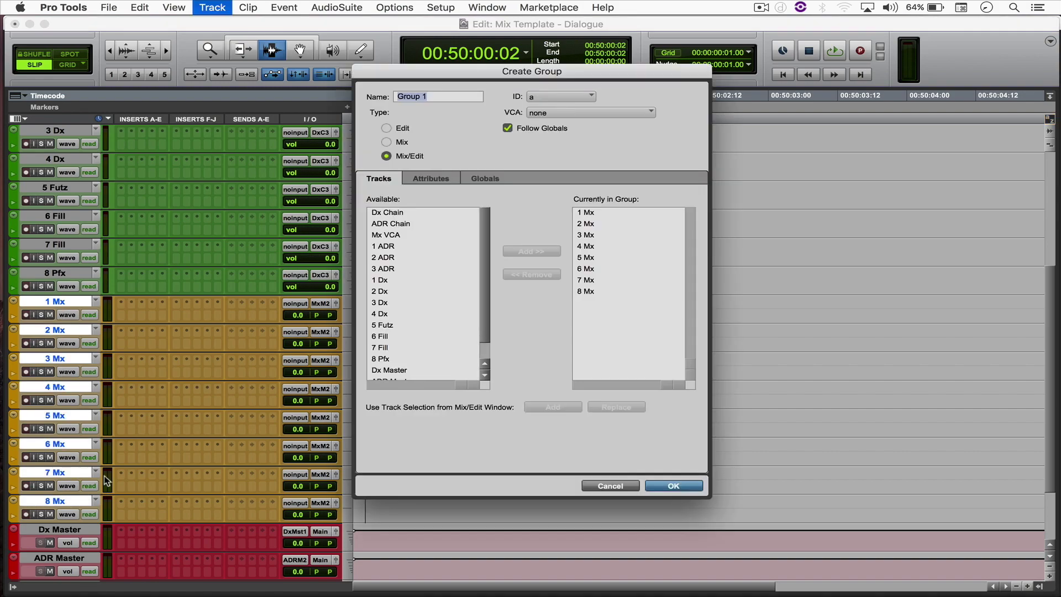
type("Mx VCA")
left_click(535, 113)
left_click(561, 134)
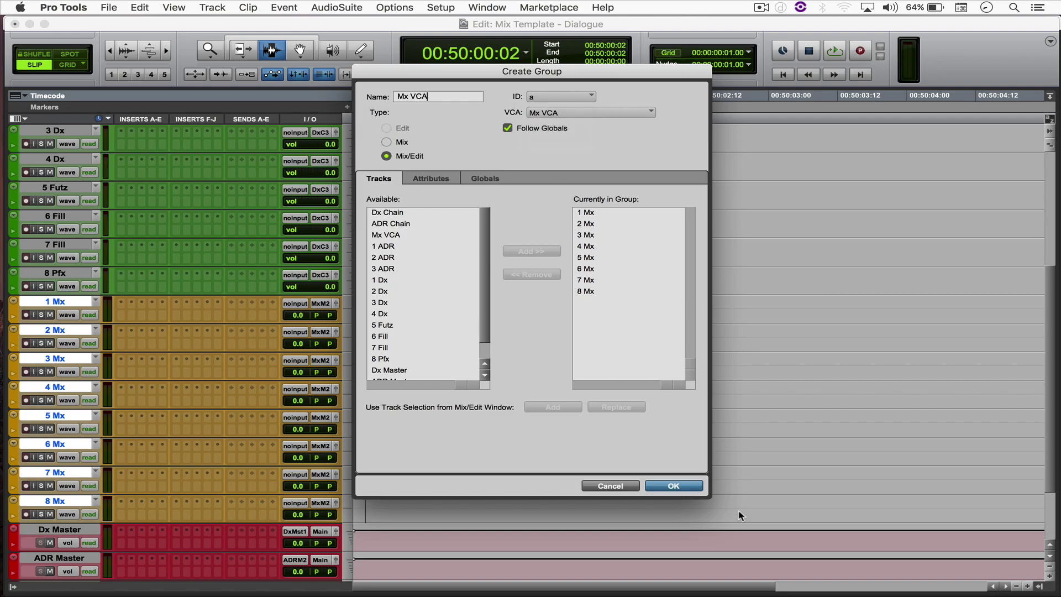
Finish creating the Mx VCA group and select 8 Mx as the insertion point.
left_click(672, 486)
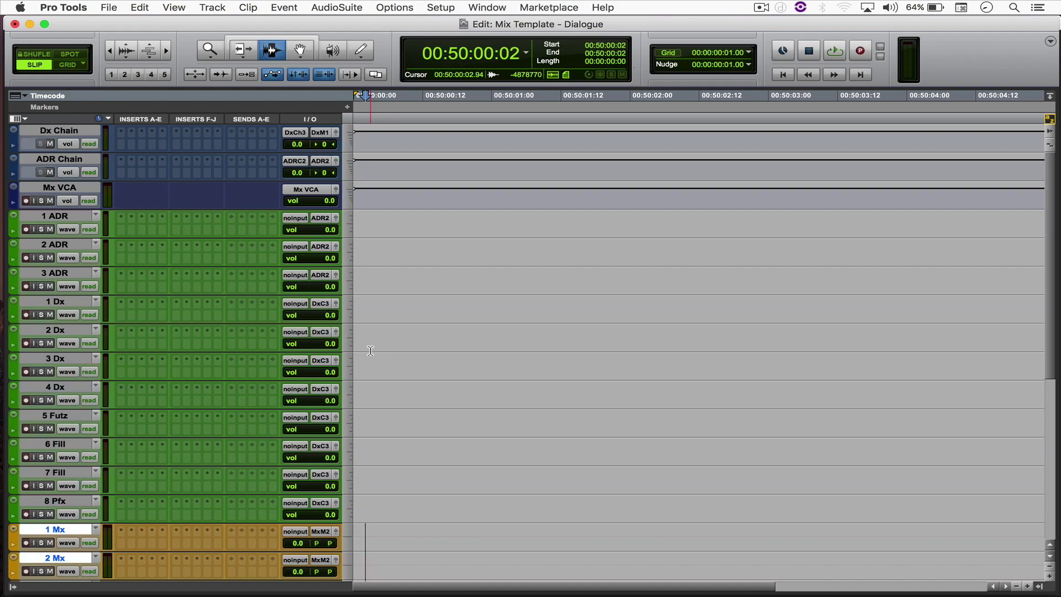
scroll(370, 350, "down", 10)
left_click(55, 415)
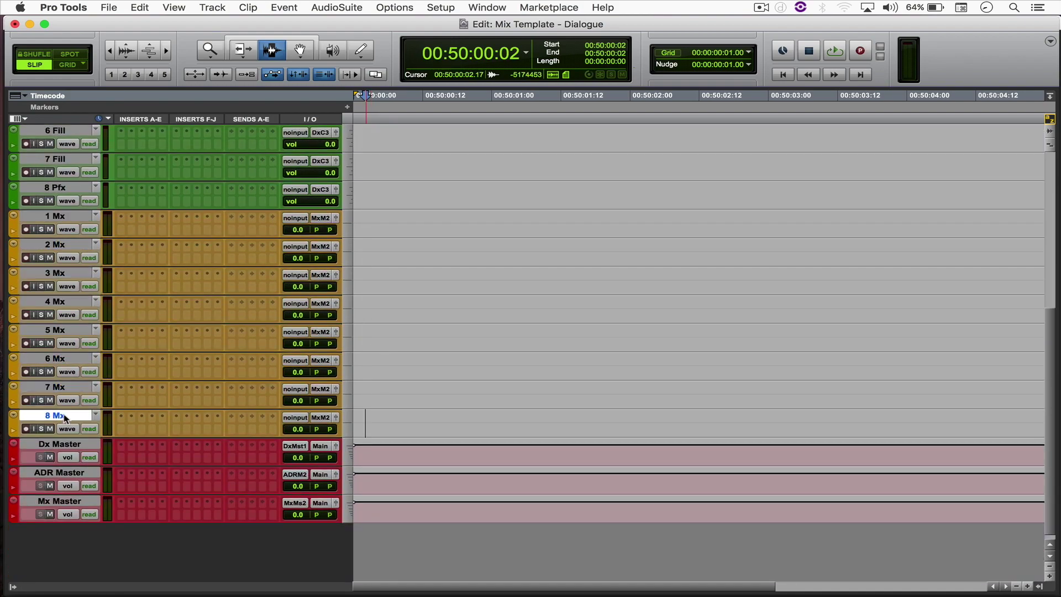
Add eight stereo Aux Input tracks below 8 Mx and make them all solo safe.
key("super+shift+n")
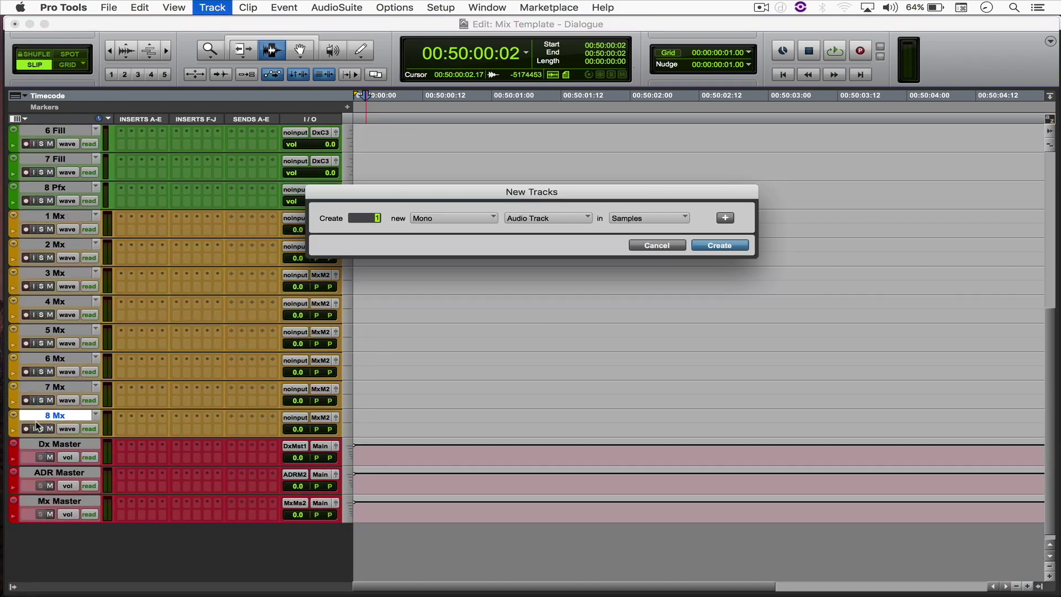
key("super+Right")
key("super+Down")
key("Return")
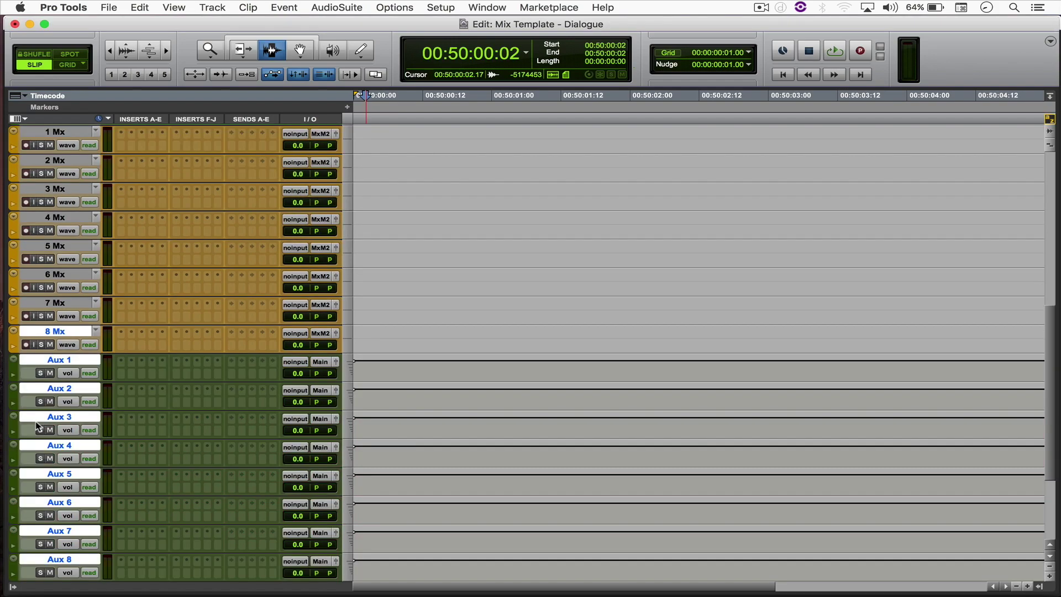
left_click(40, 373, "alt+shift+super")
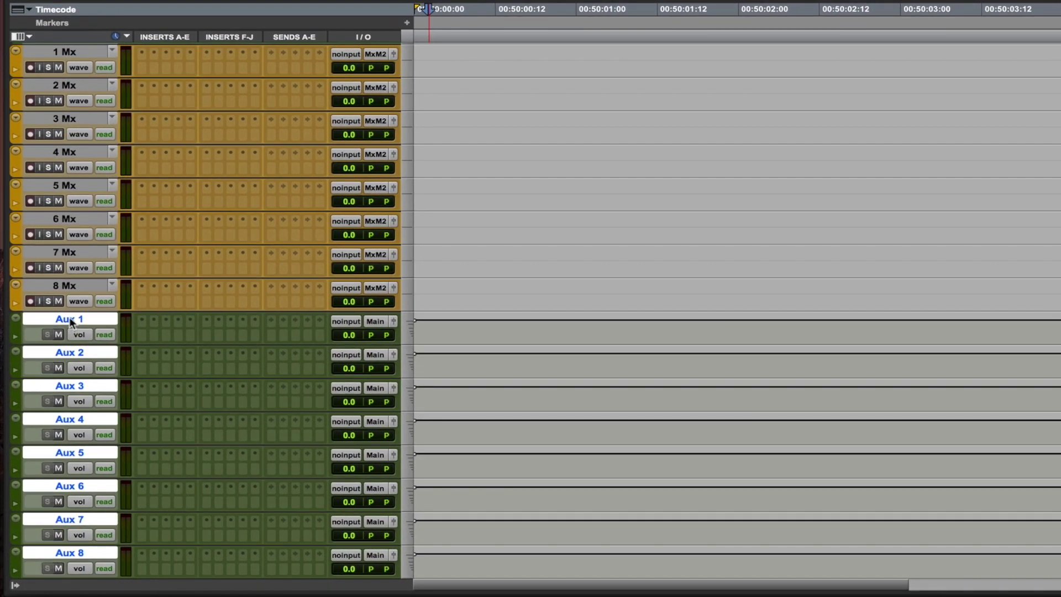
Rename Aux 1–4 as 1 D Vrb, 2 D Vrb, 3 D Dly and 4 M Vrb.
double_click(59, 359)
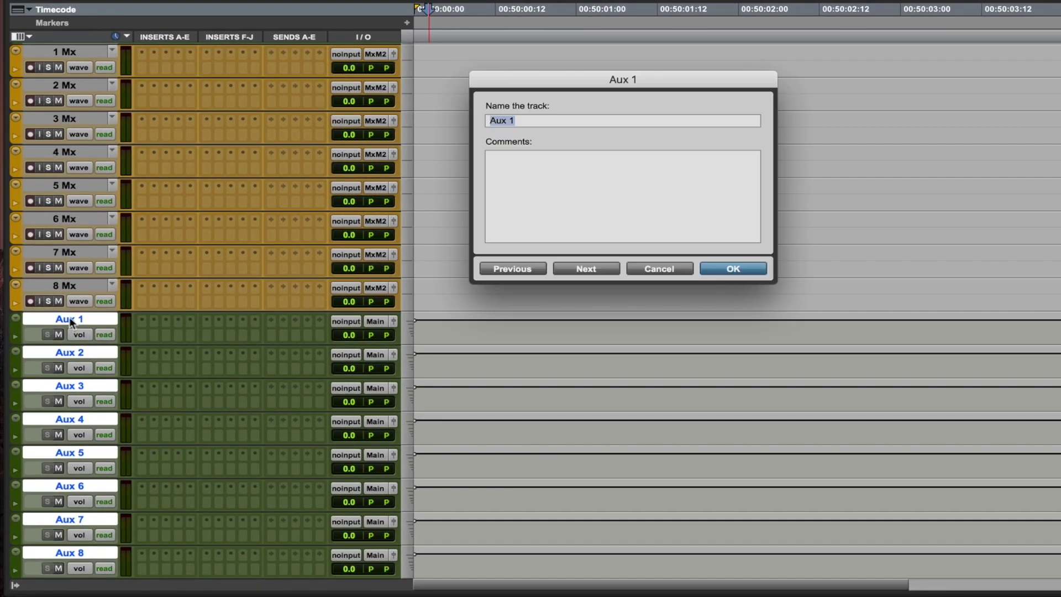
type("1 D Vrb")
key("super+Right")
type("2 D Vrb")
key("super+Right")
type("3 ")
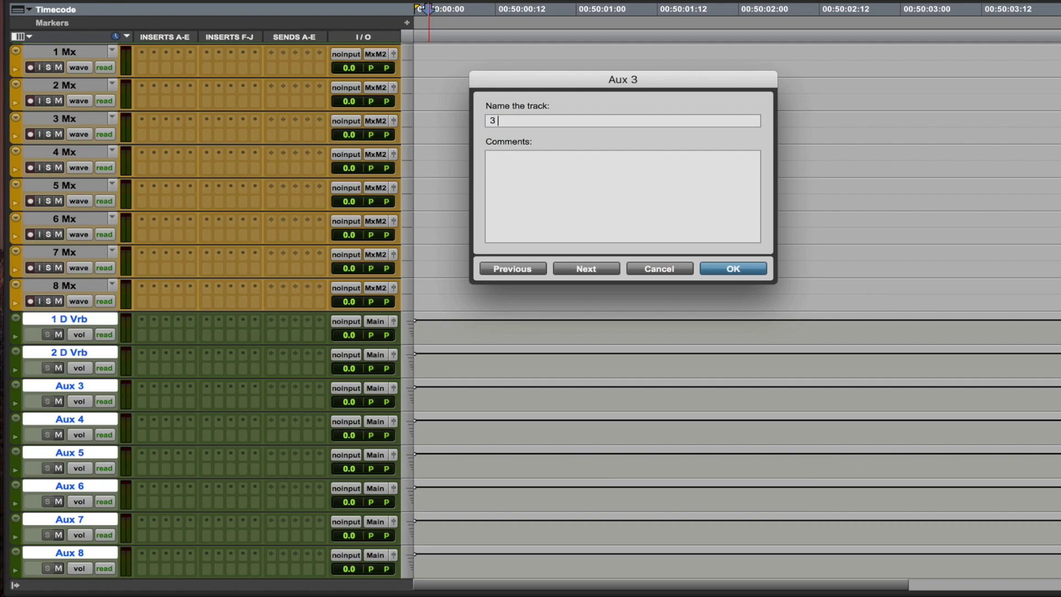
type("D Dly")
key("super+Right")
type("4 M Vrb")
key("super+Right")
Name the remaining auxes 5 M Vrb, 6 M Dly, 7 A Vrb and 8 A Dly.
type("5 M Vrb")
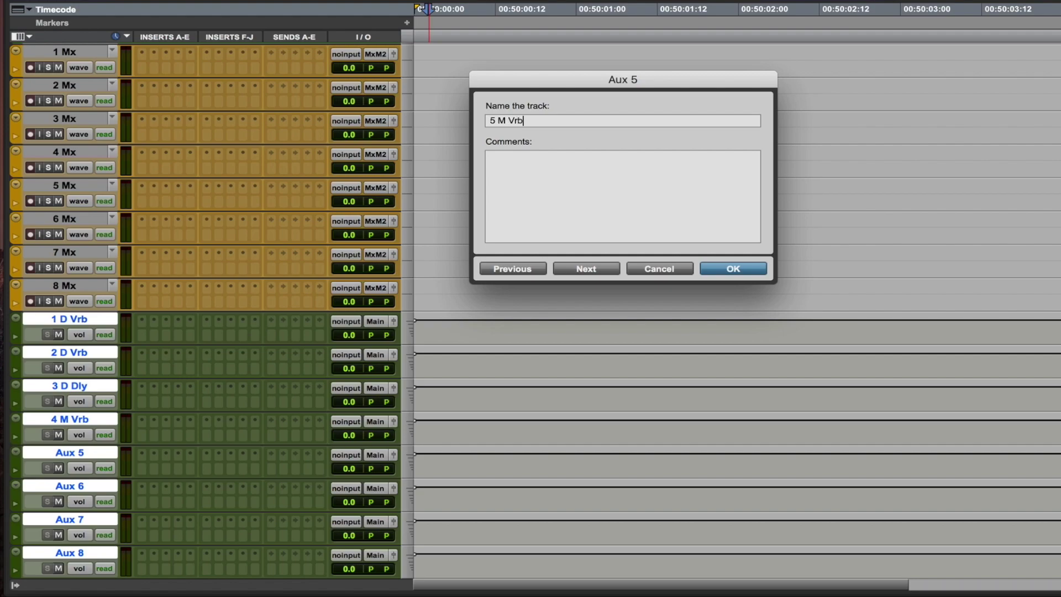
key("super+Right")
type("6 M Dly")
key("super+Right")
type("7 ")
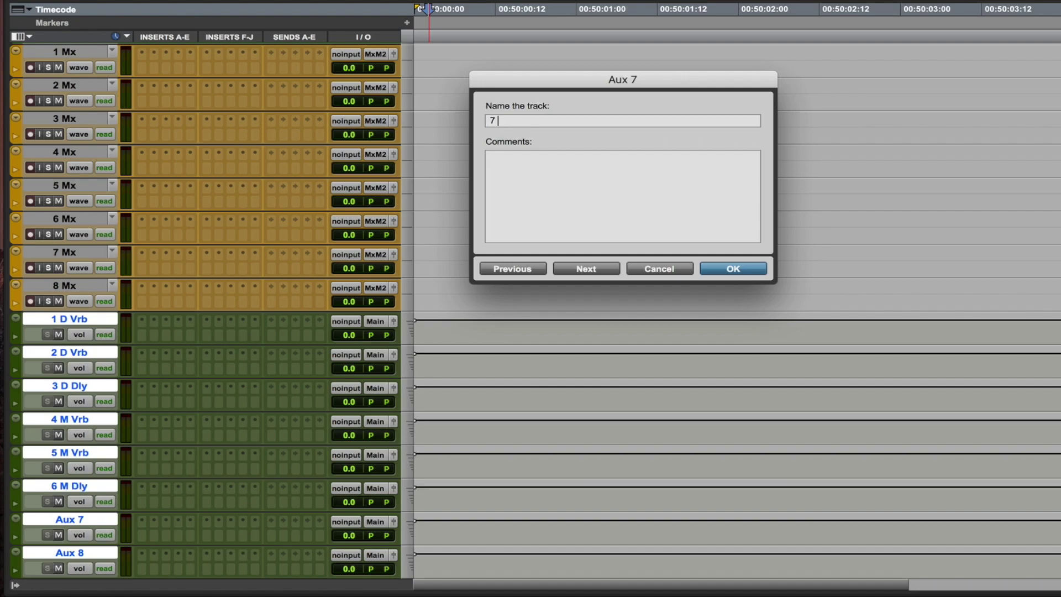
type("A Vrb")
key("super+Right")
type("8 A Dly")
key("Return")
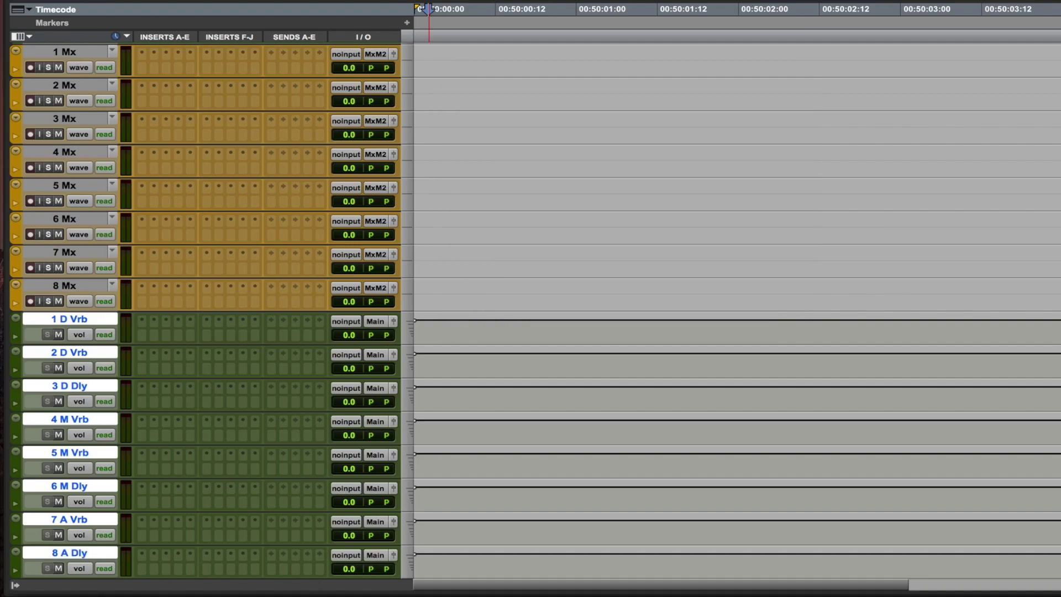
Recolour the eight reverb and delay auxes dark blue, then select the three D auxes.
double_click(18, 334)
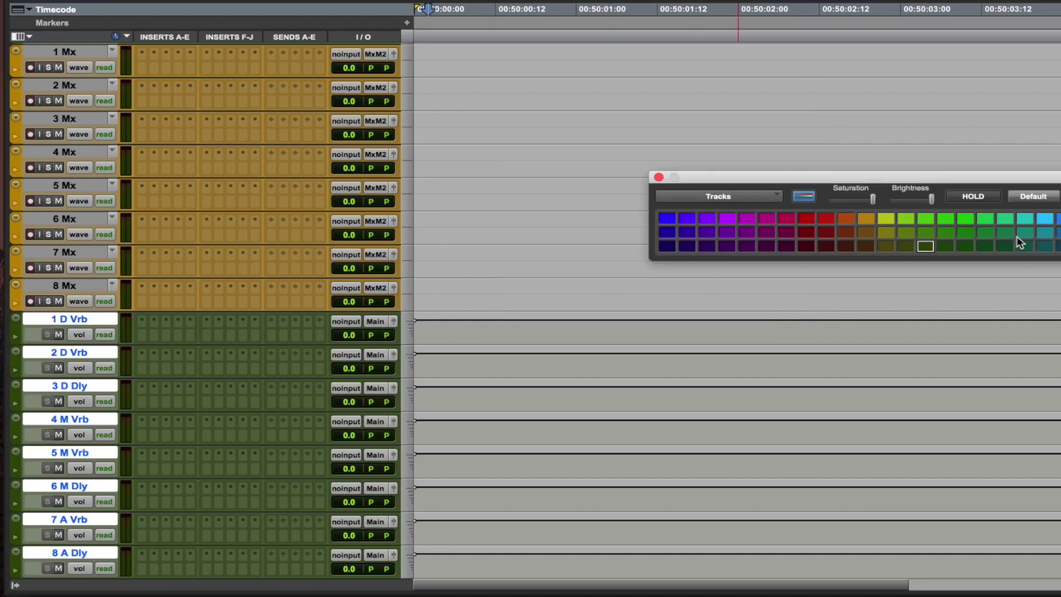
left_click(1057, 232)
left_click(500, 290)
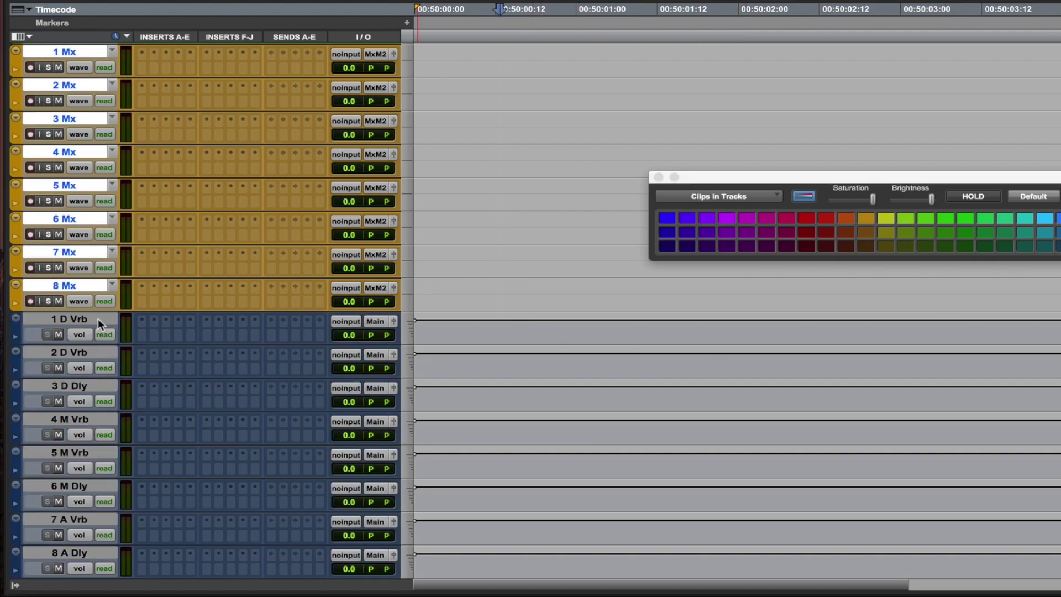
left_click(98, 319)
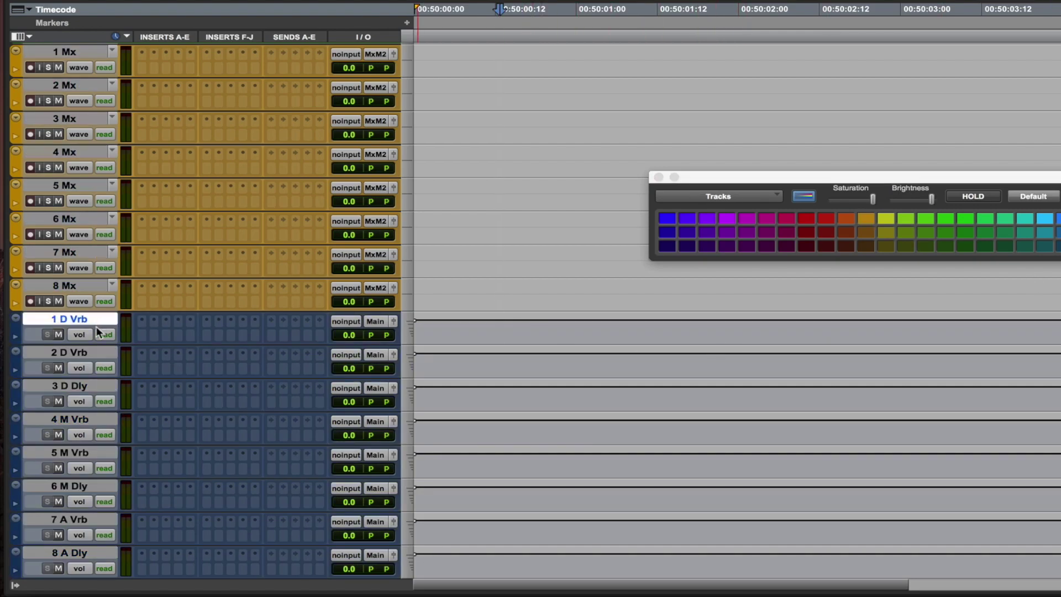
left_click(85, 380, "shift")
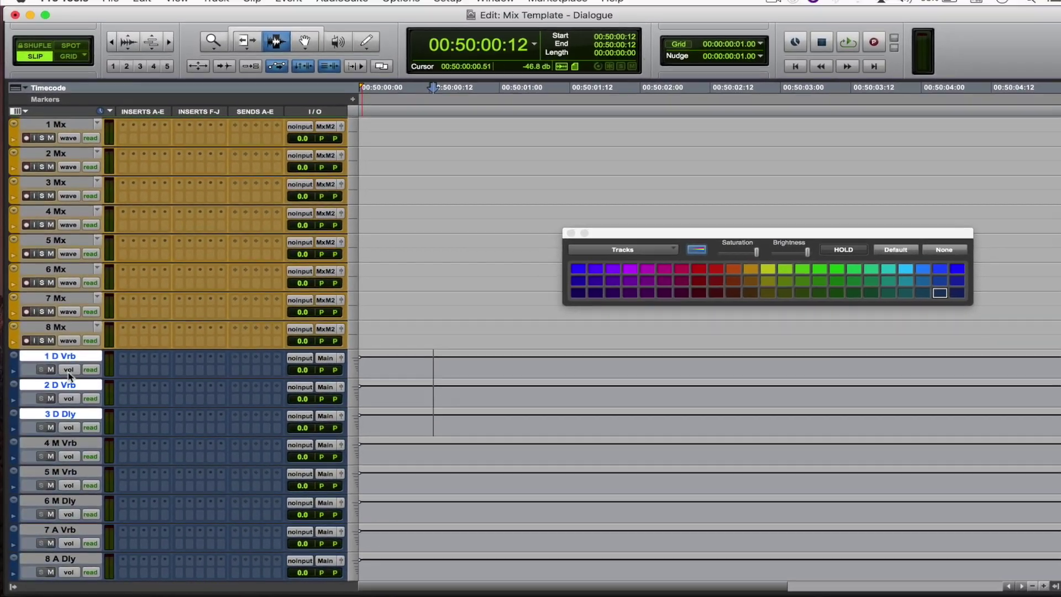
Route the three D auxes' output to Dx Master.
left_click(326, 361)
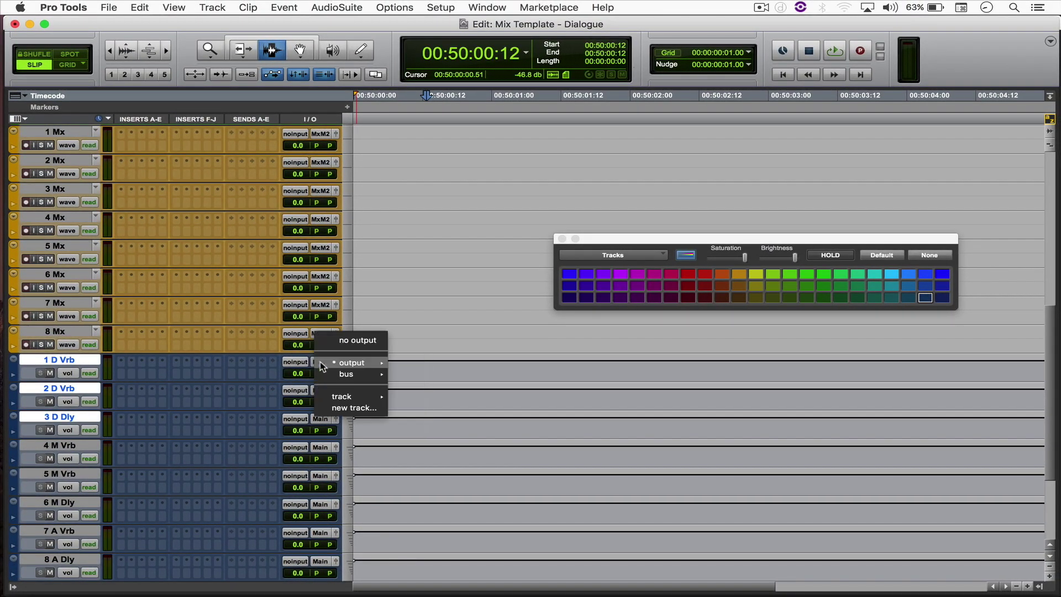
mouse_move(357, 393)
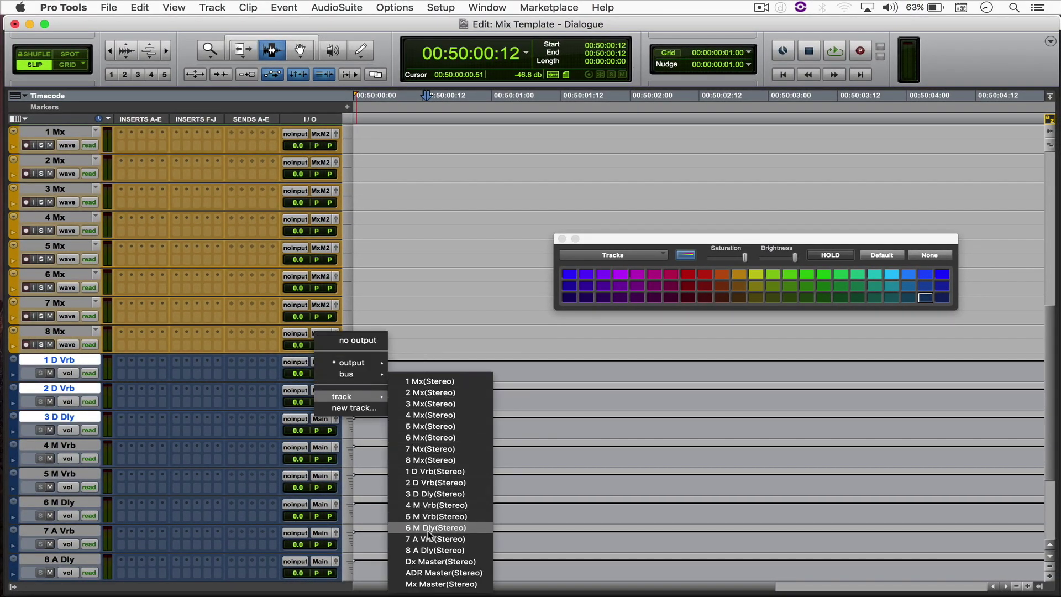
left_click(437, 561)
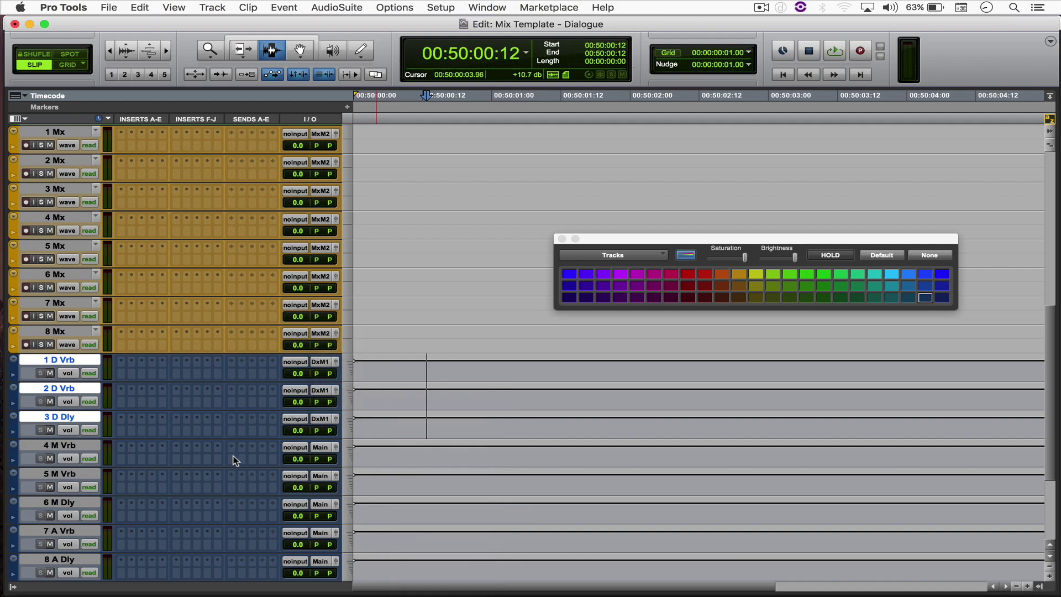
Route 4 M Vrb through 6 M Dly to Mx Master.
left_click(88, 446)
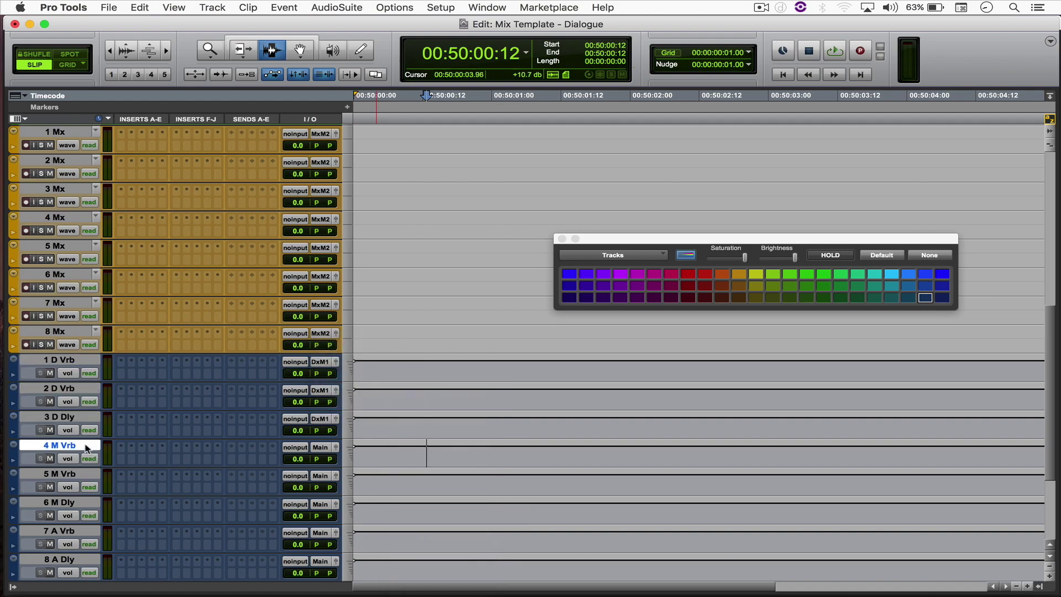
left_click(80, 504, "shift")
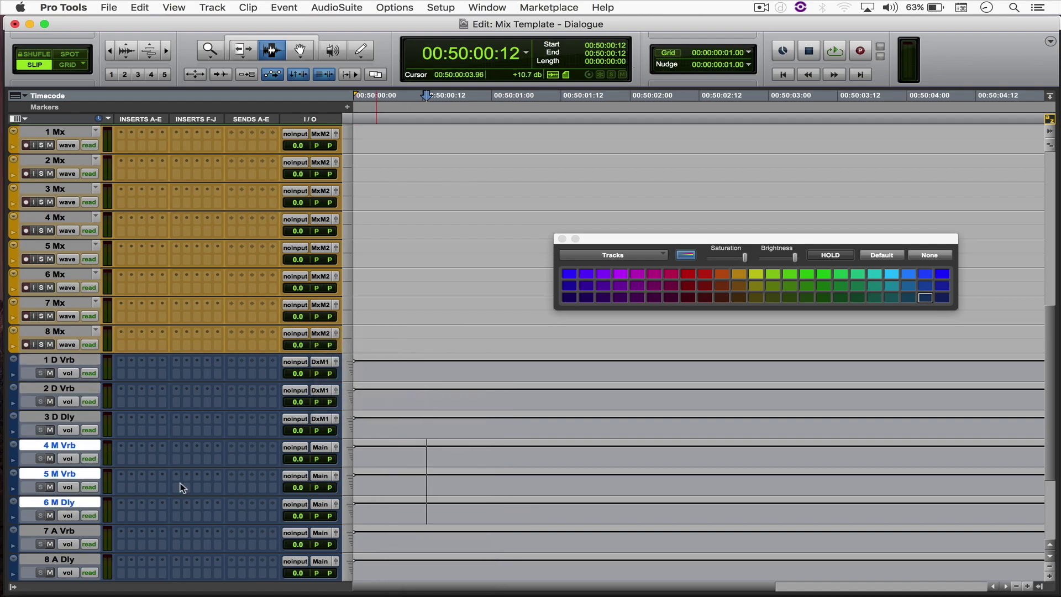
left_click(320, 446)
mouse_move(356, 482)
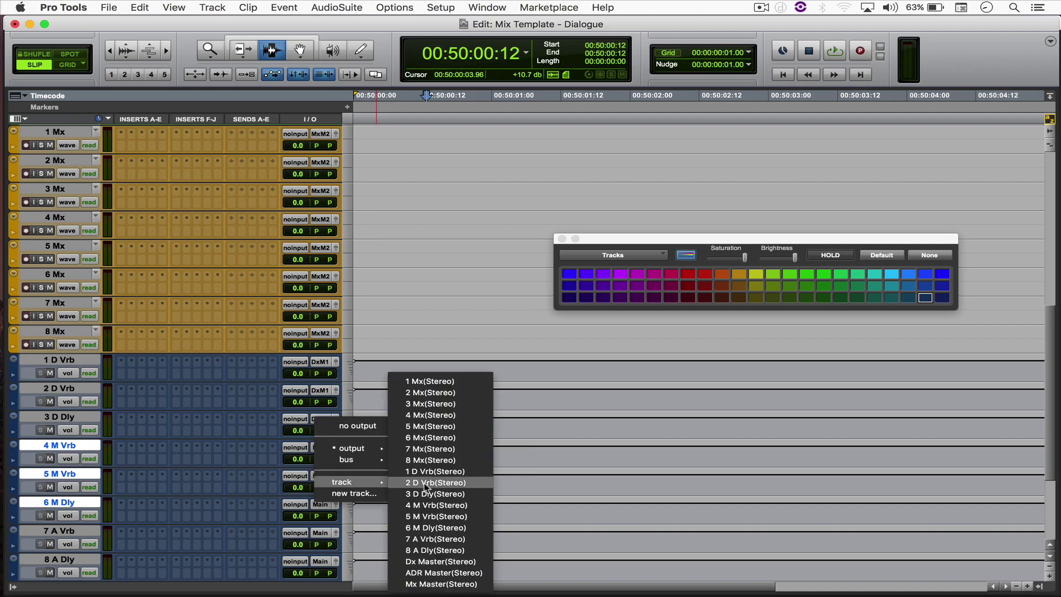
left_click(442, 583)
Route 7 A Vrb and 8 A Dly to ADR Master.
scroll(124, 469, "down", 3)
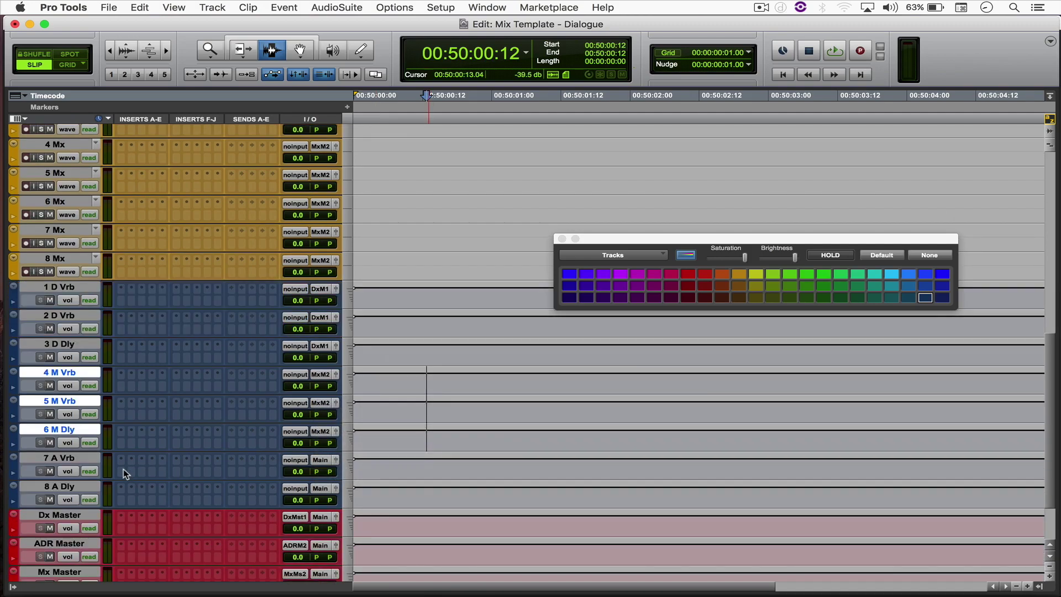
left_click(68, 459)
left_click(70, 487, "shift")
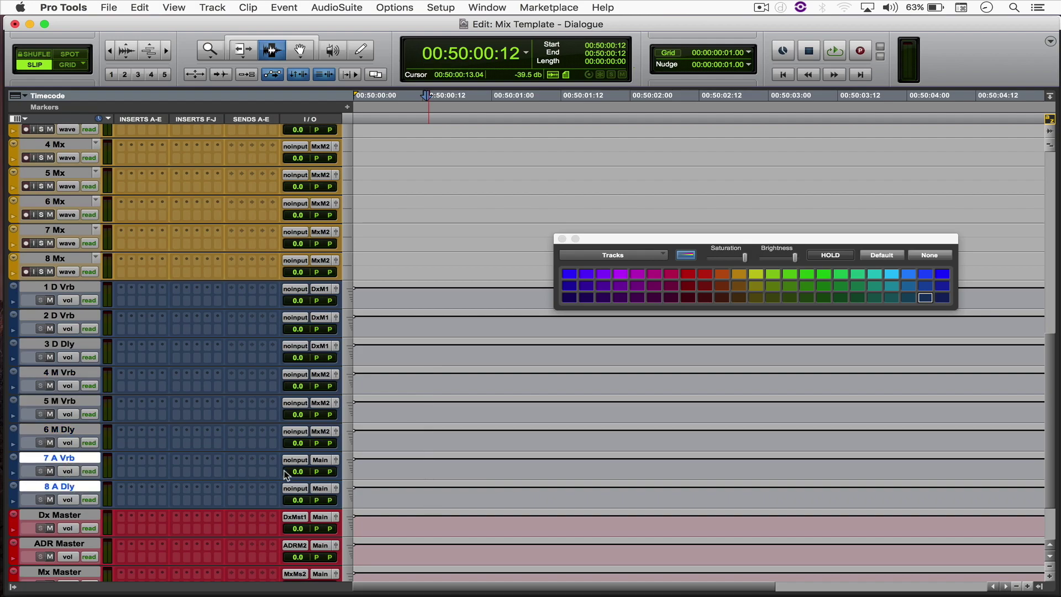
left_click(320, 460)
mouse_move(355, 497)
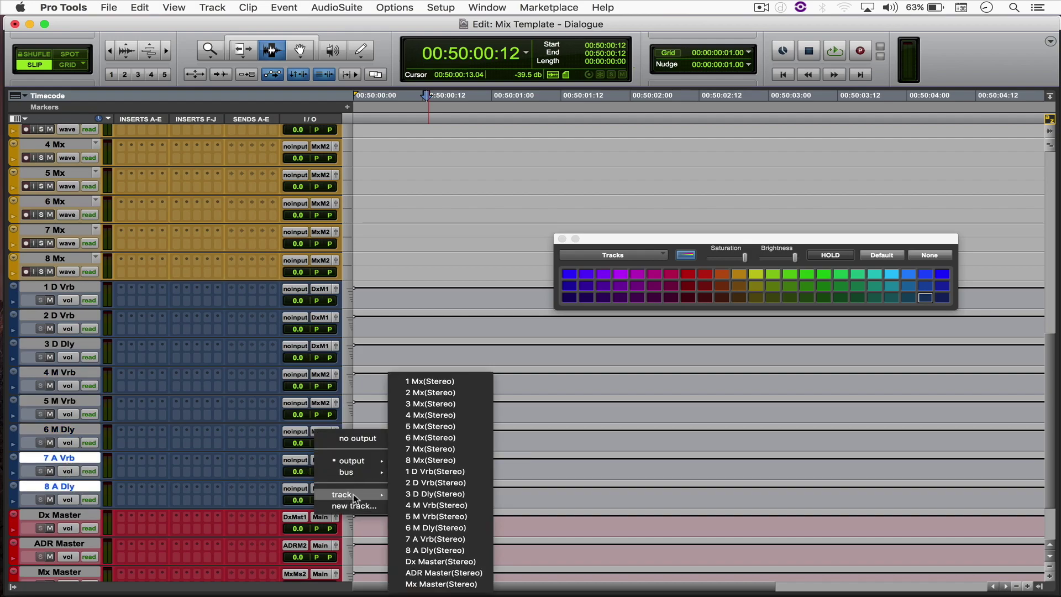
left_click(443, 573)
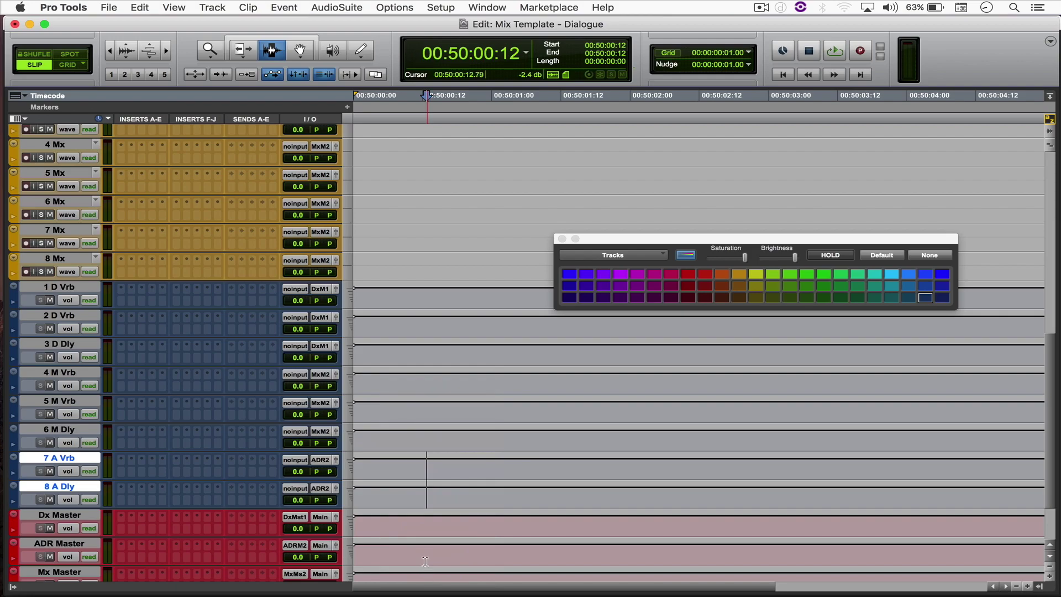
scroll(408, 481, "up", 10)
Add one mono audio track, move it above Dx Chain to the top, and colour it red.
left_click(62, 130)
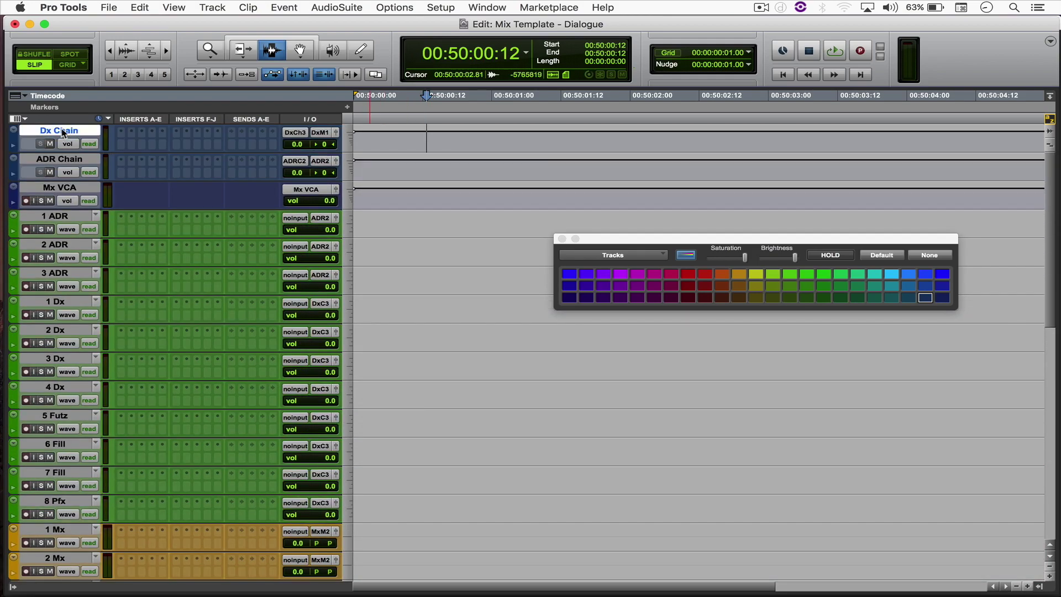
key("super+shift+n")
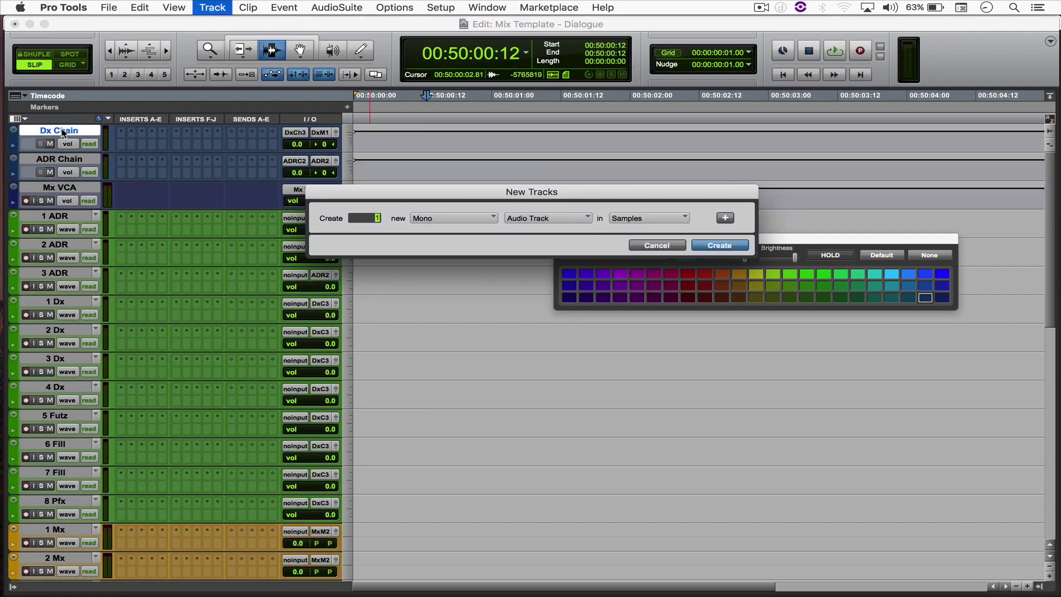
key("Return")
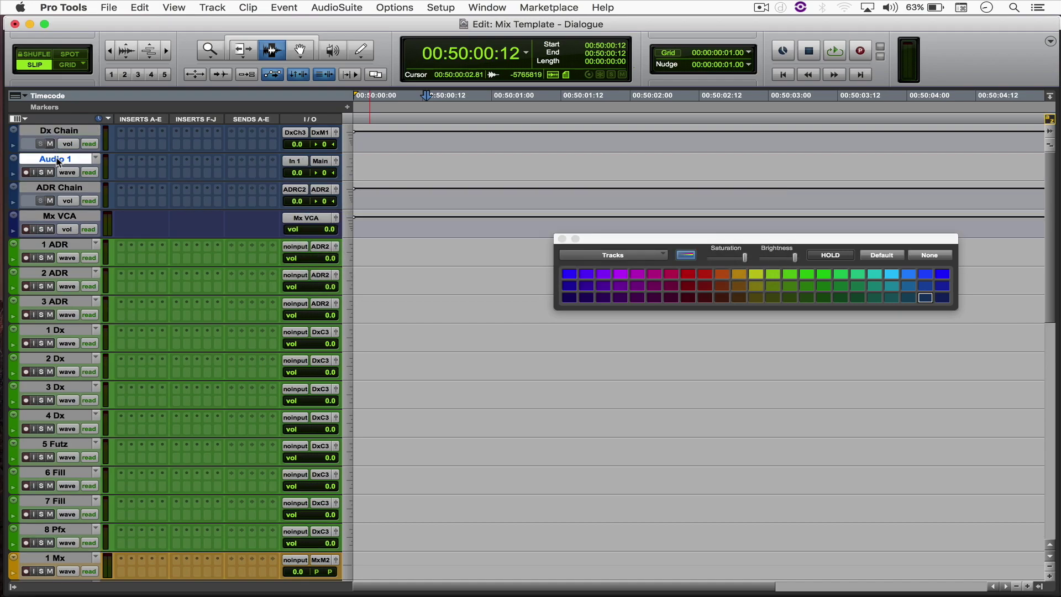
left_click_drag(57, 157, 56, 133)
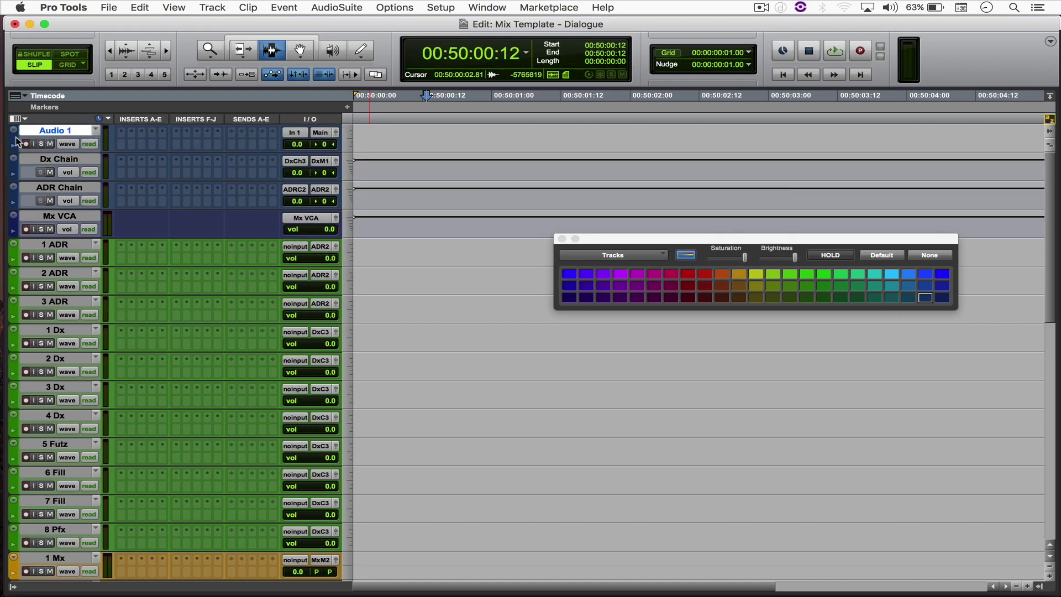
left_click(687, 275)
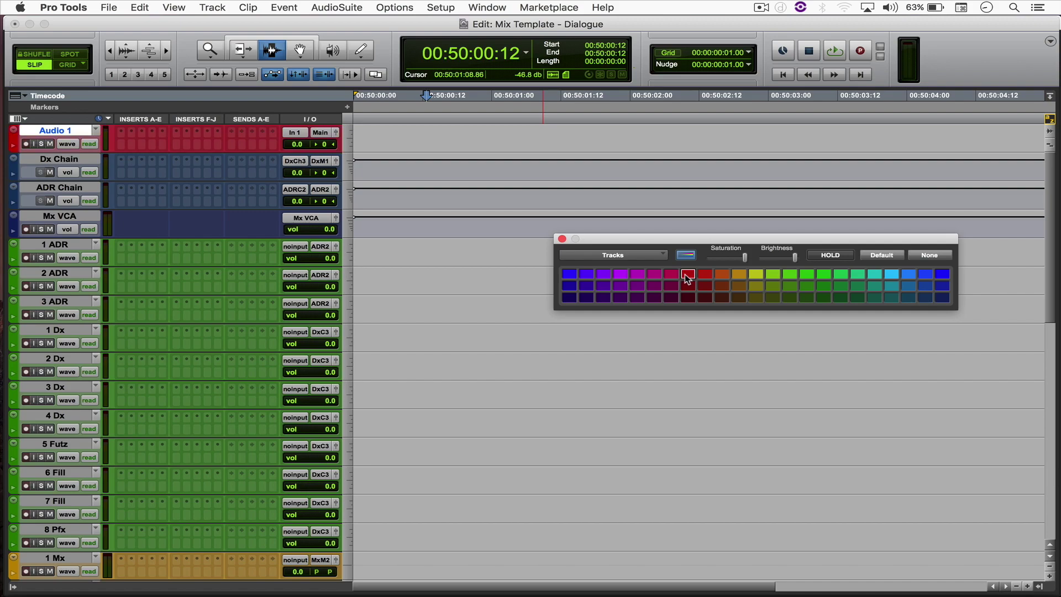
Clear the Audio 1 name so the top track is left unnamed.
left_click(69, 131)
double_click(69, 131)
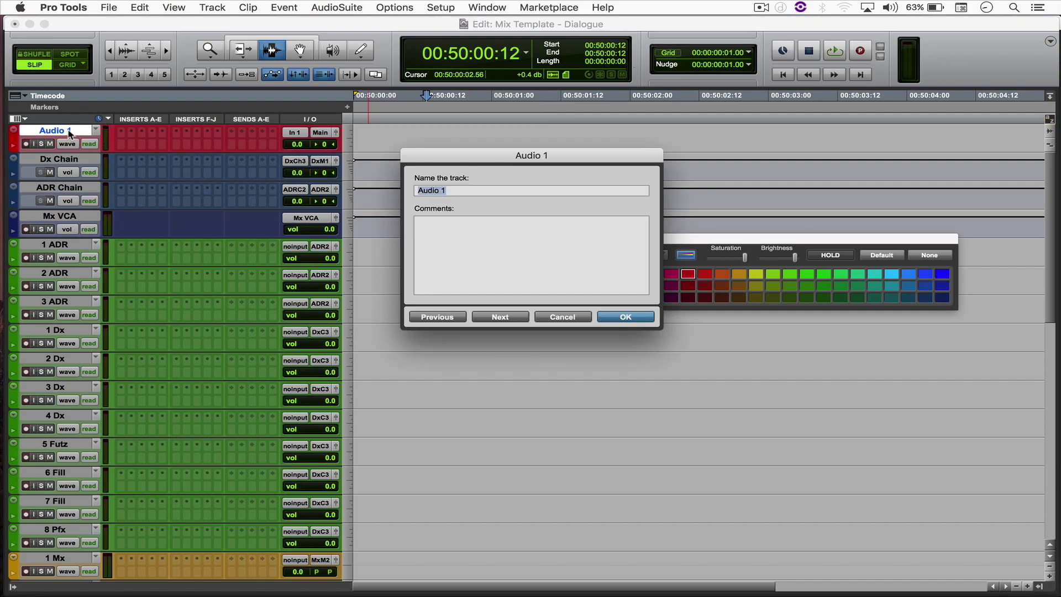
key("BackSpace")
left_click(644, 317)
Set the blank track's input to no input and its output to no output.
left_click(294, 133)
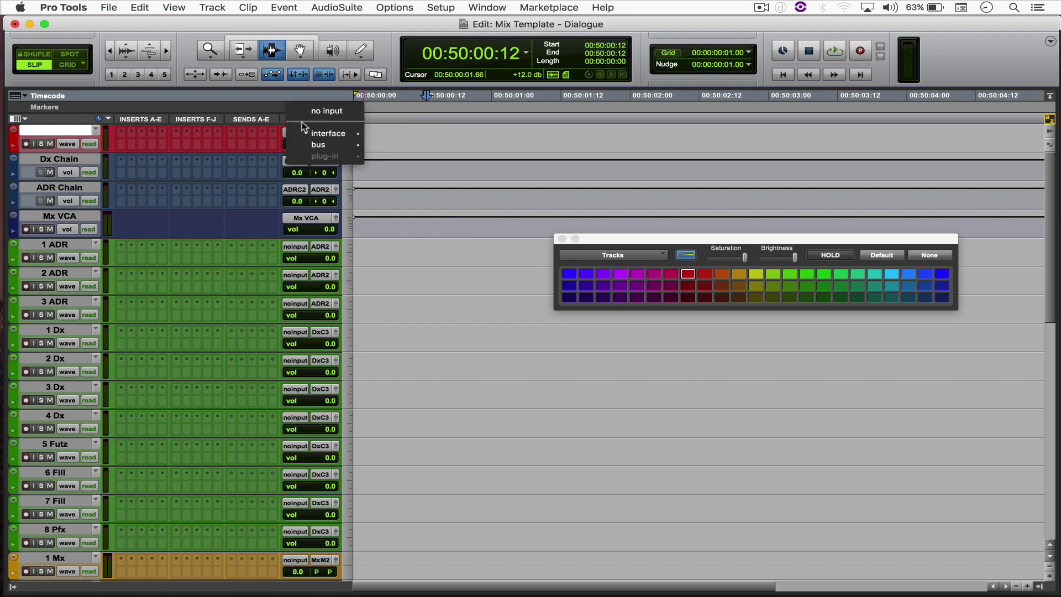
left_click(308, 113)
left_click(323, 135)
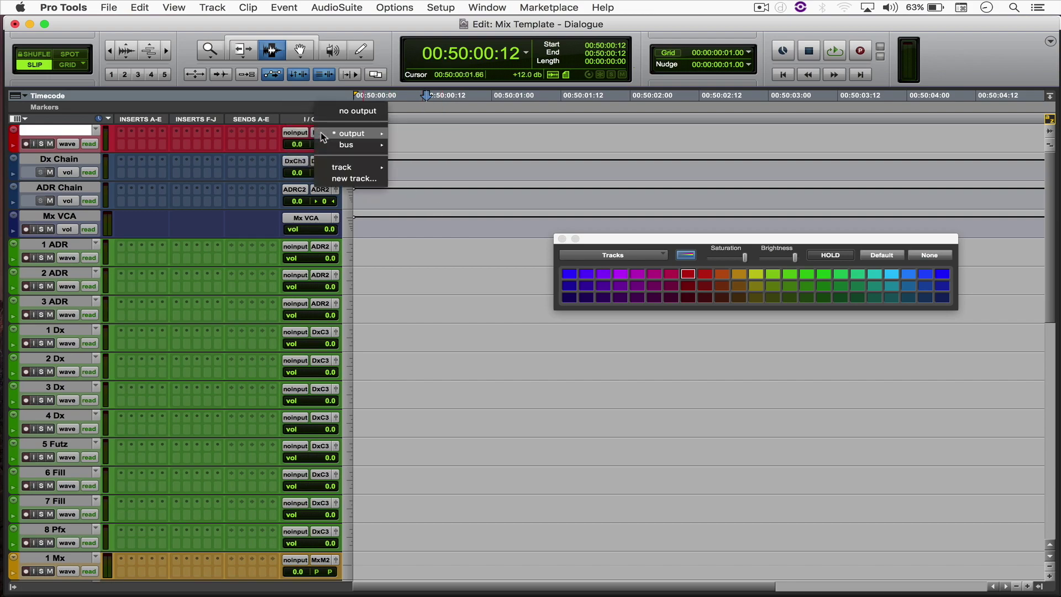
mouse_move(330, 137)
left_click(373, 115)
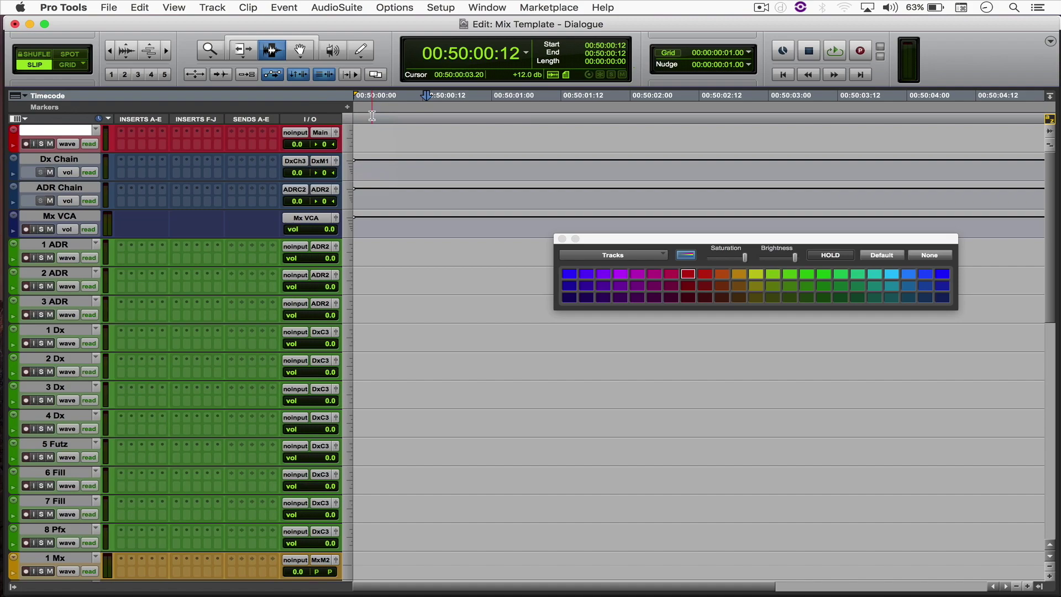
left_click(392, 137)
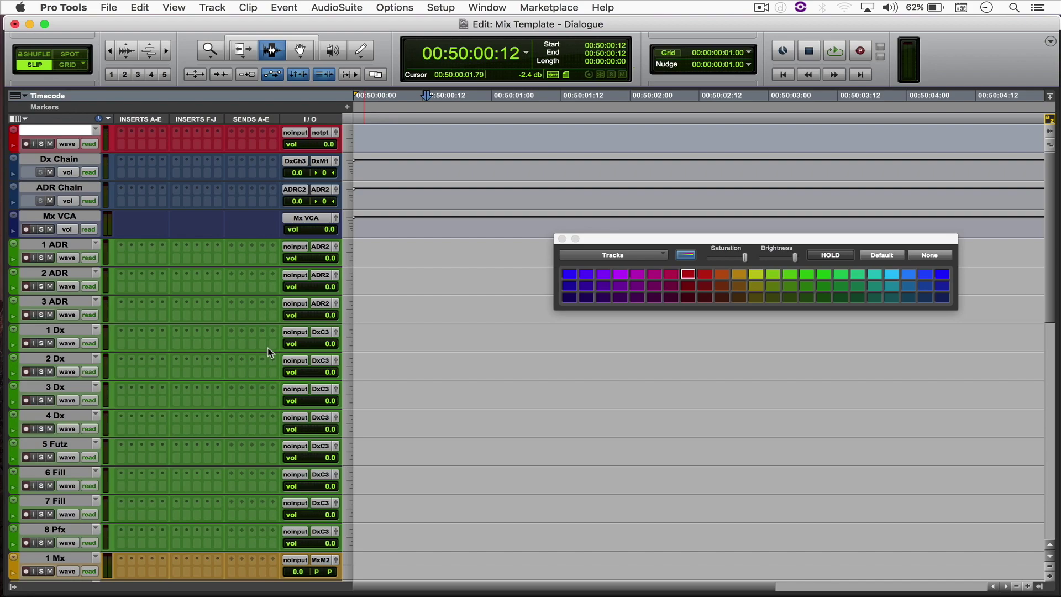
scroll(268, 352, "down", 10)
scroll(267, 352, "down", 4)
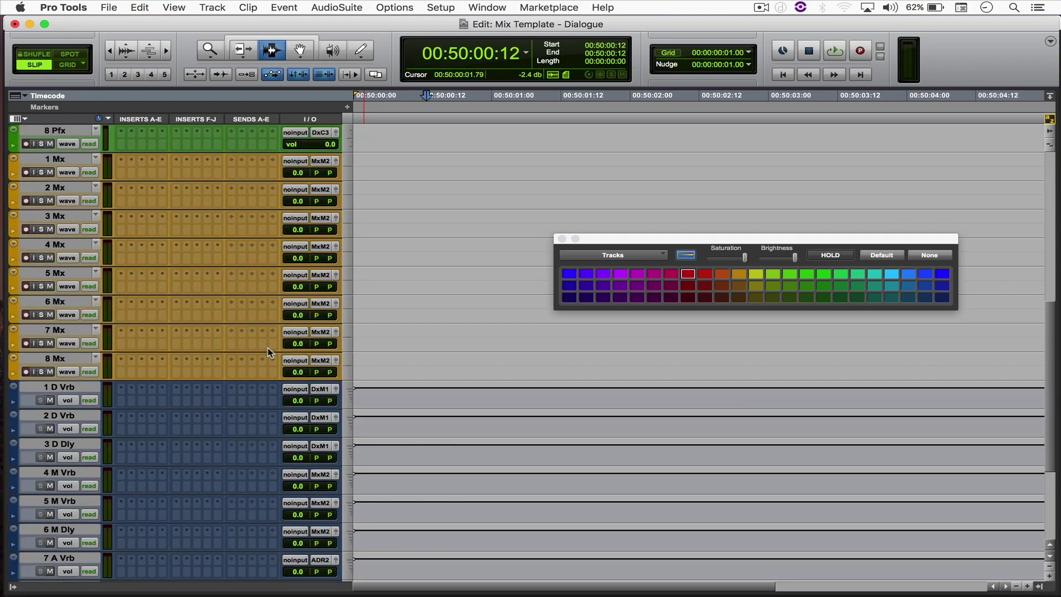
scroll(267, 352, "down", 2)
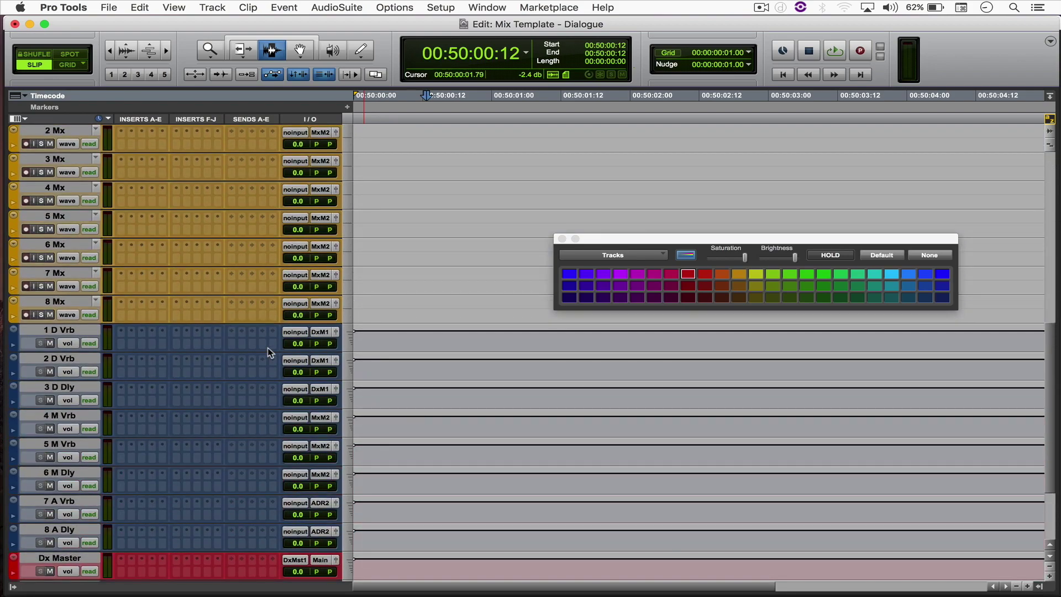